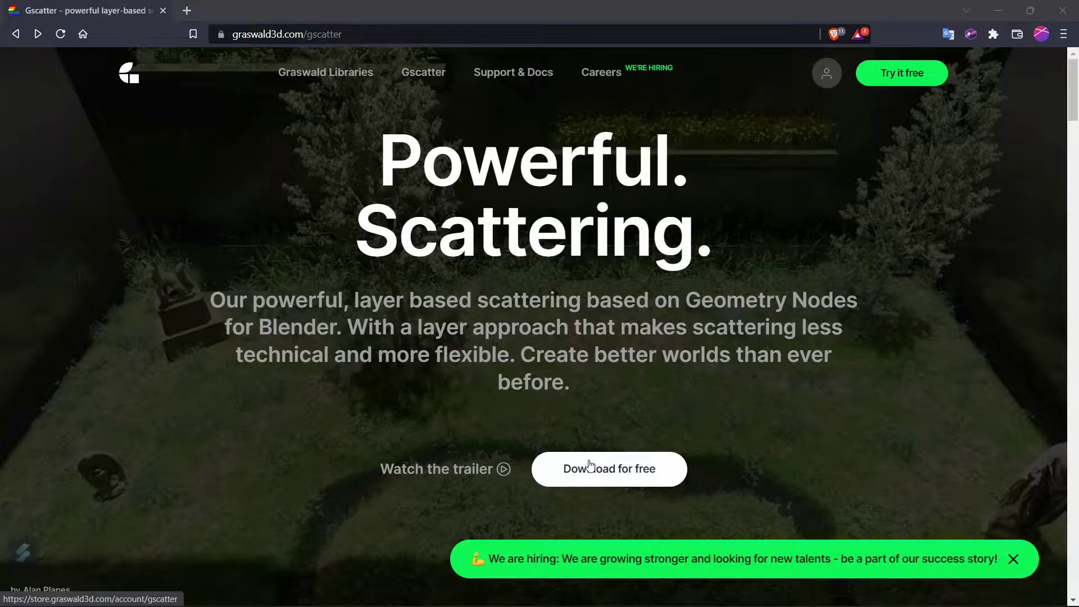
Go to the GScatter downloads page in the Graswald account store
click(589, 464)
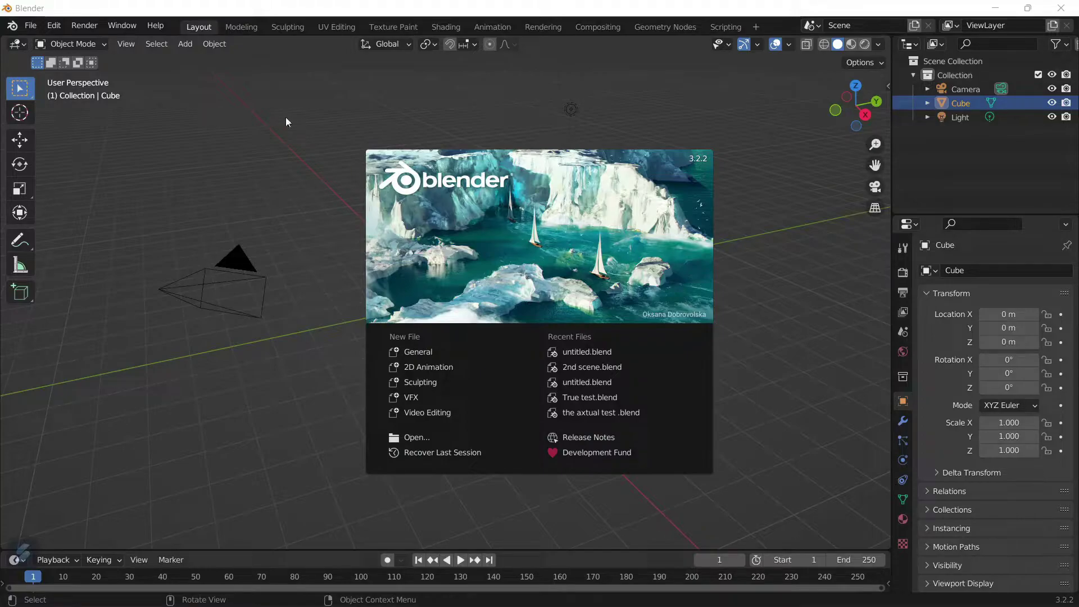
Check in Preferences Add-ons, filtered by 'gsca', that GScatter by Graswald is enabled
click(55, 25)
click(107, 228)
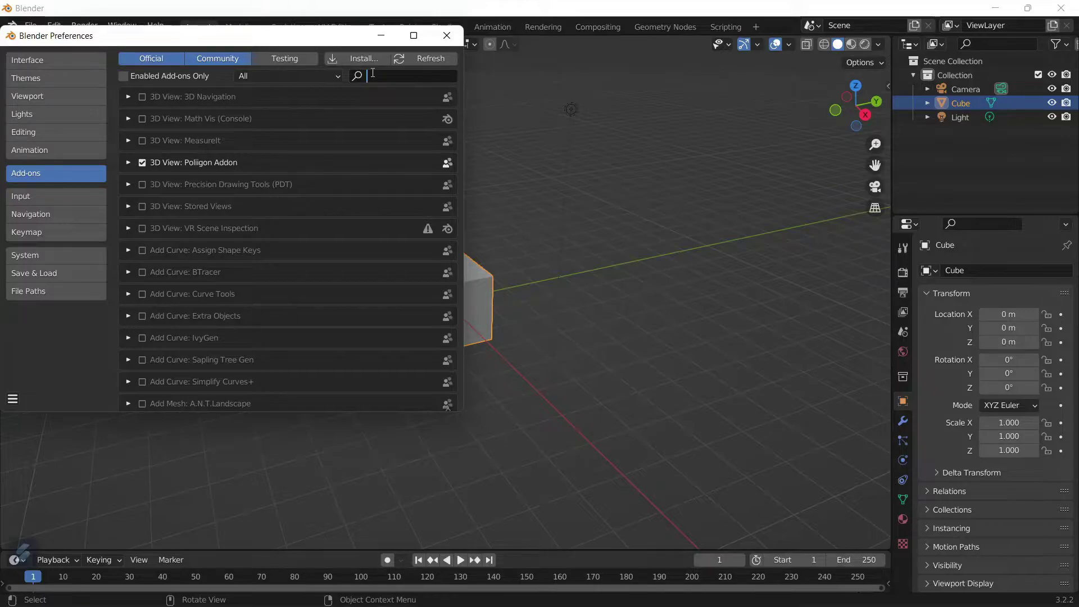
text(gsca)
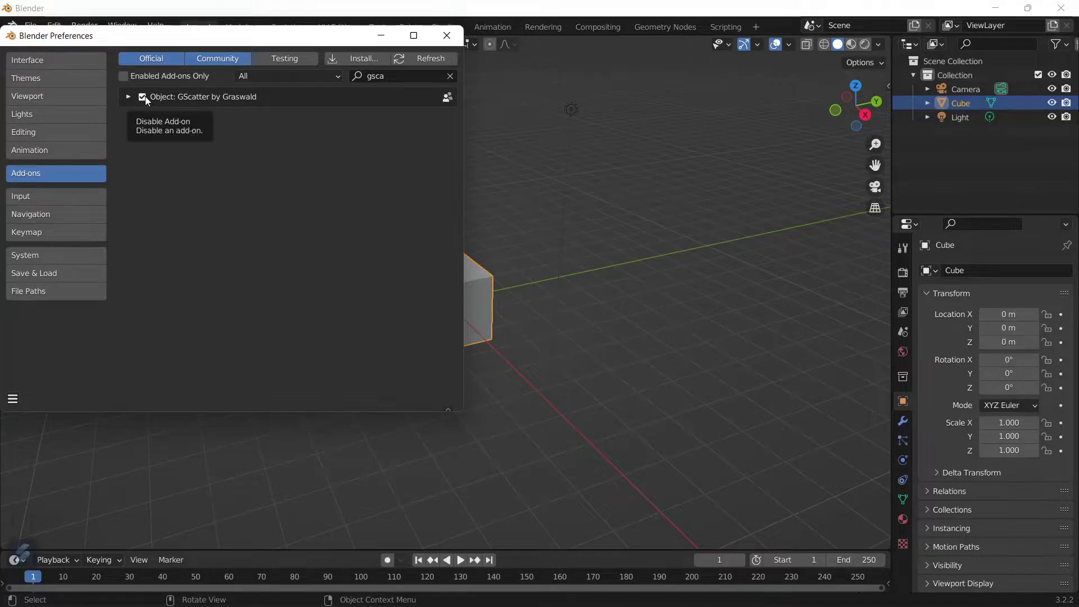
click(447, 35)
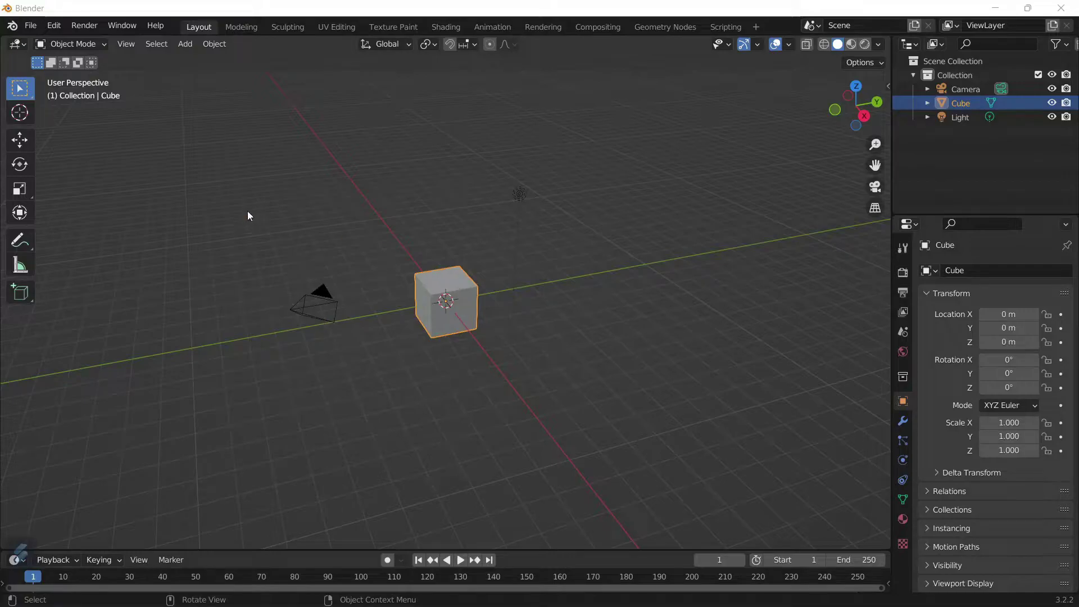
Delete the default camera, cube and light, and show the sidebar's Scatter by Graswald panel
drag(242, 203, 587, 341)
key(Delete)
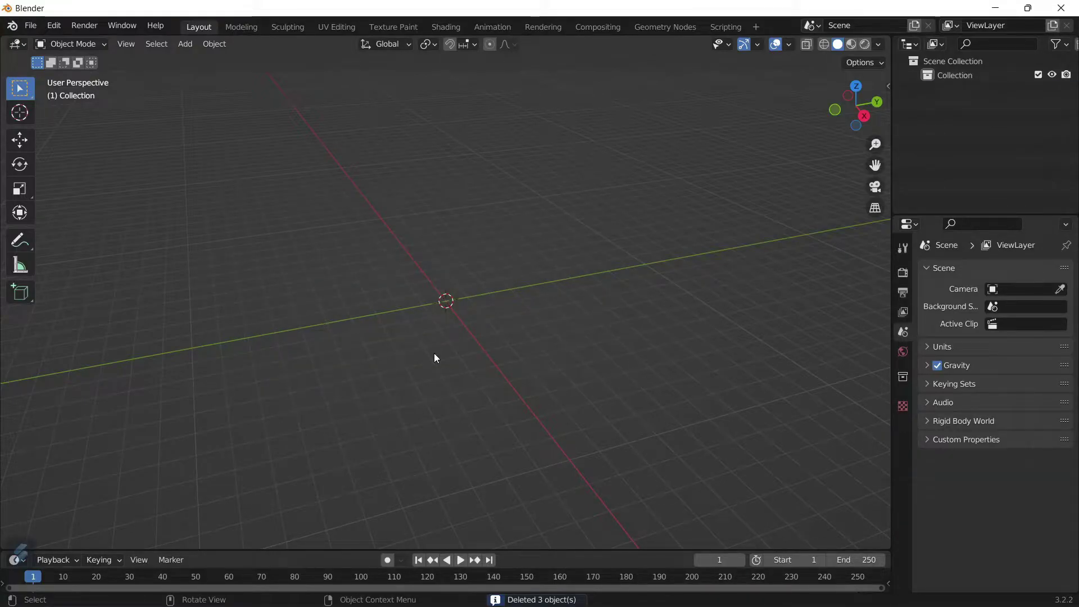
key(n)
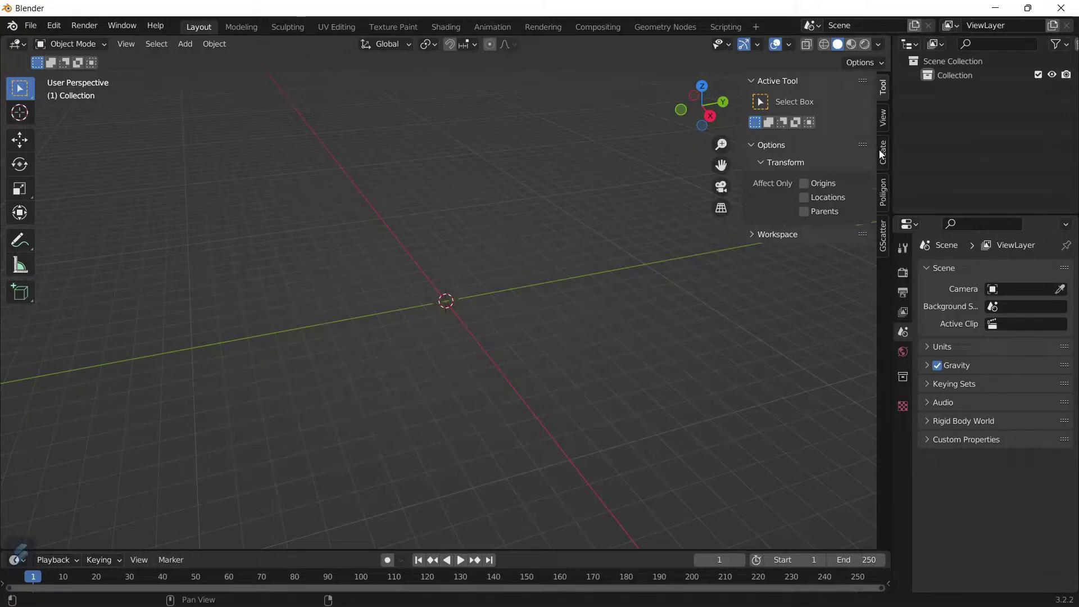
click(883, 239)
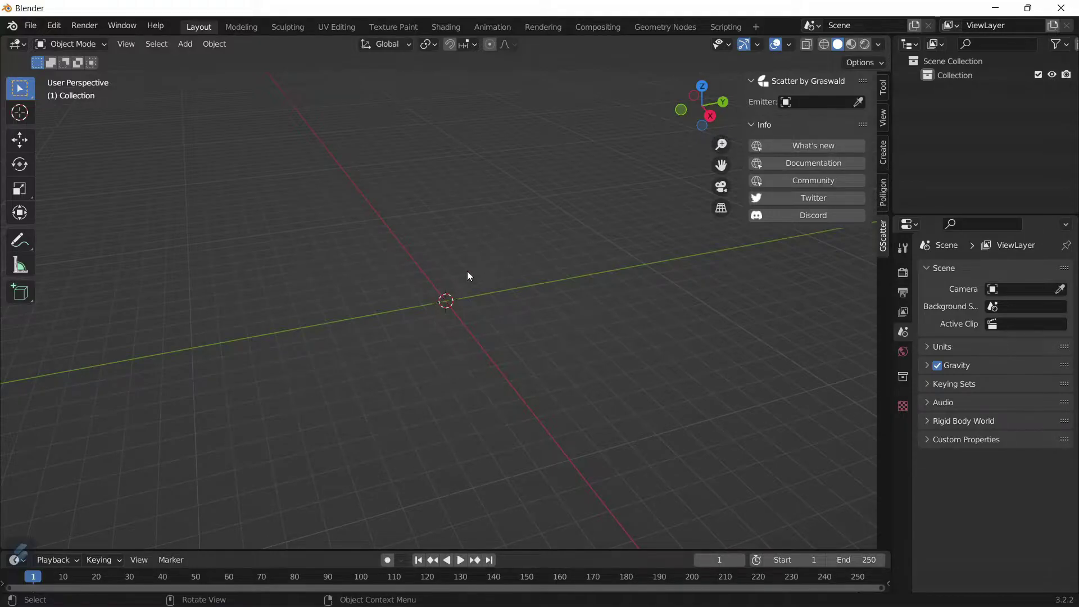
Add a plane at the origin and scale it by a factor of 8
key(shift+a)
mouse_move(469, 272)
click(519, 270)
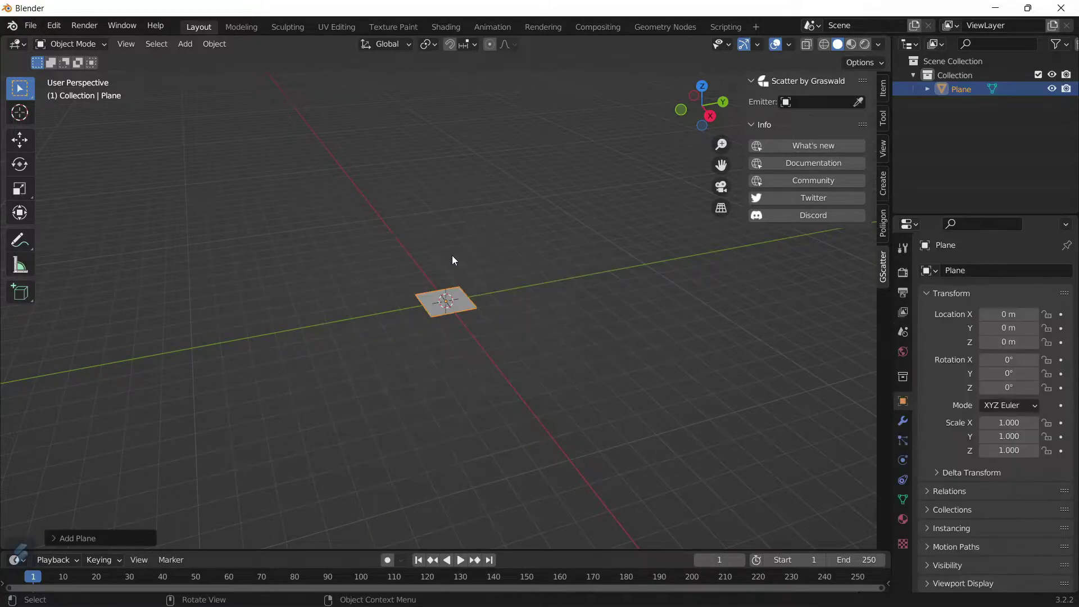
key(s)
key(8)
key(Return)
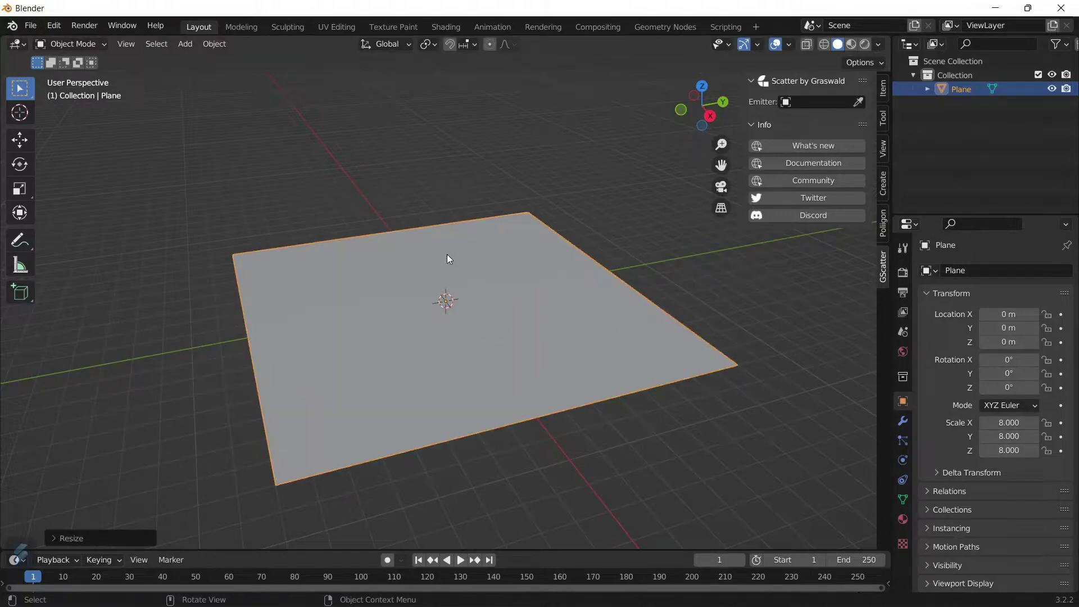
Subdivide the plane in Edit Mode with 30 cuts, then return to Object Mode
key(Tab)
right_click(447, 254)
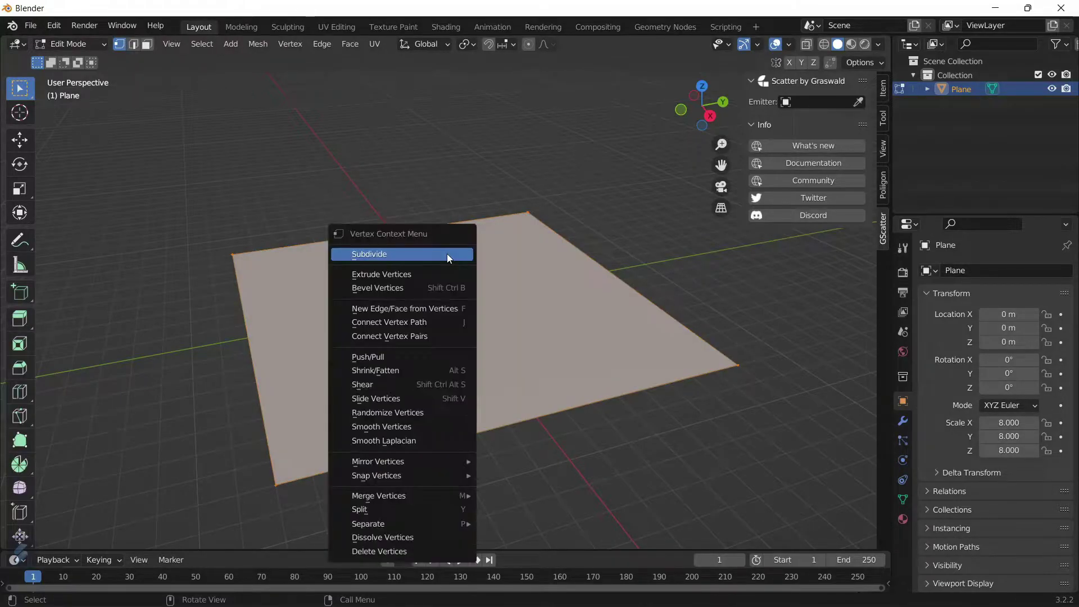
click(447, 254)
click(98, 538)
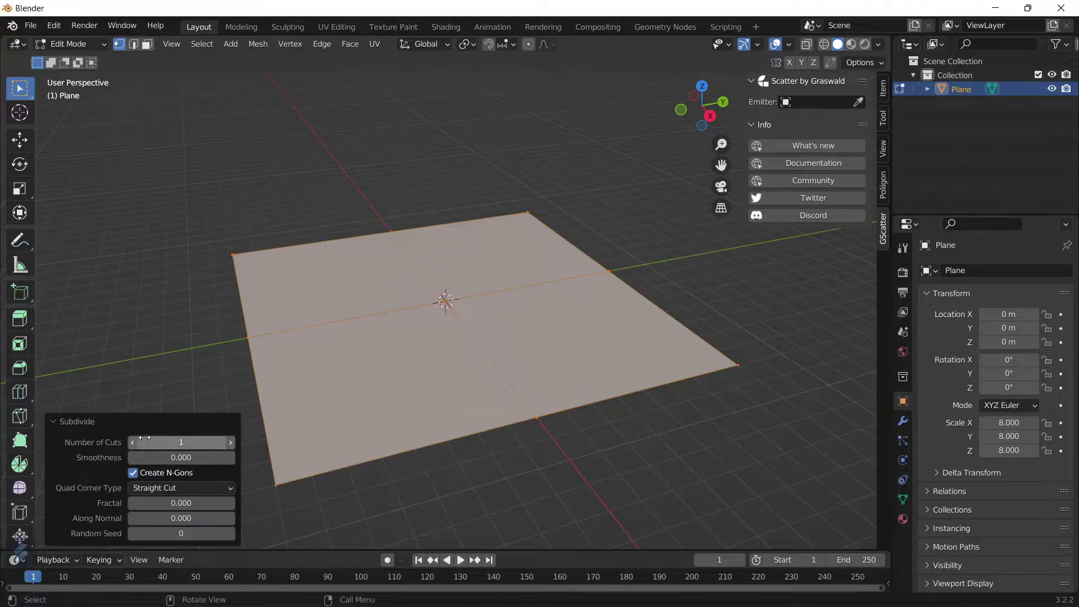
click(149, 441)
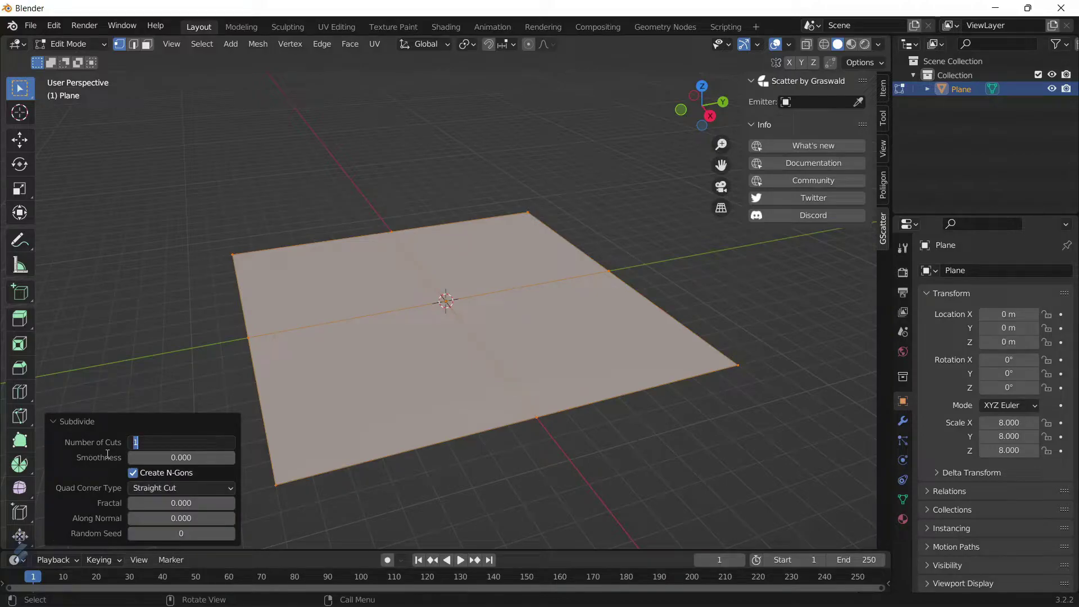
text(30)
key(Return)
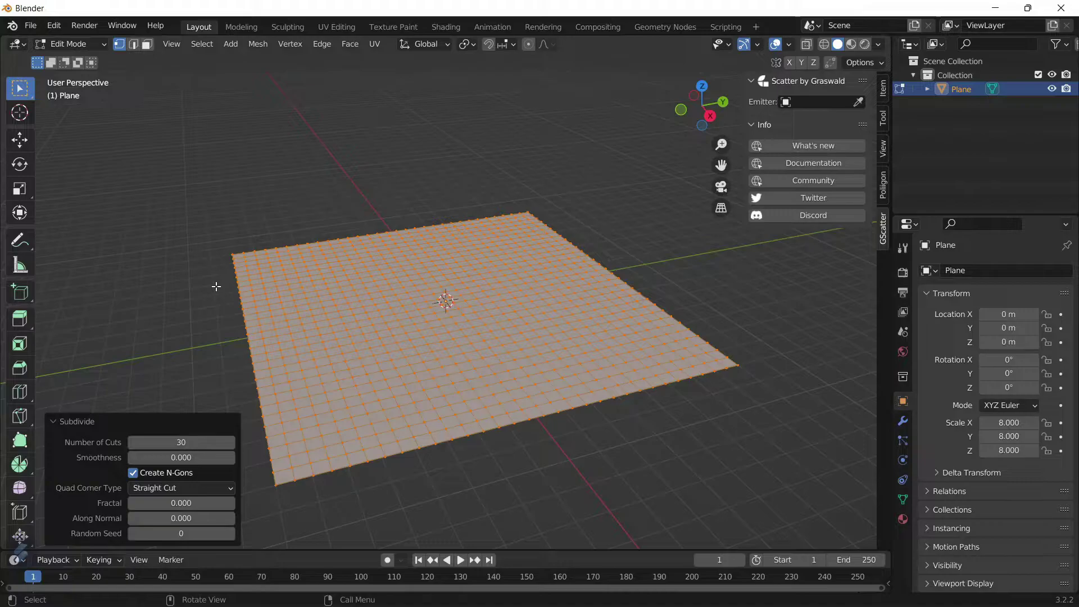
key(Tab)
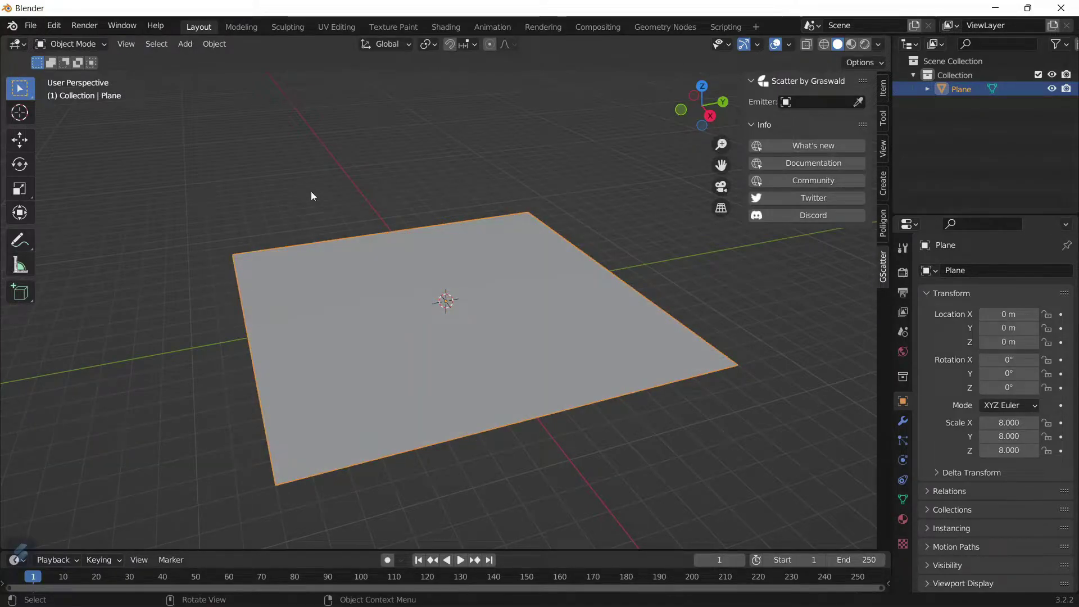
middle_drag(311, 195, 292, 210)
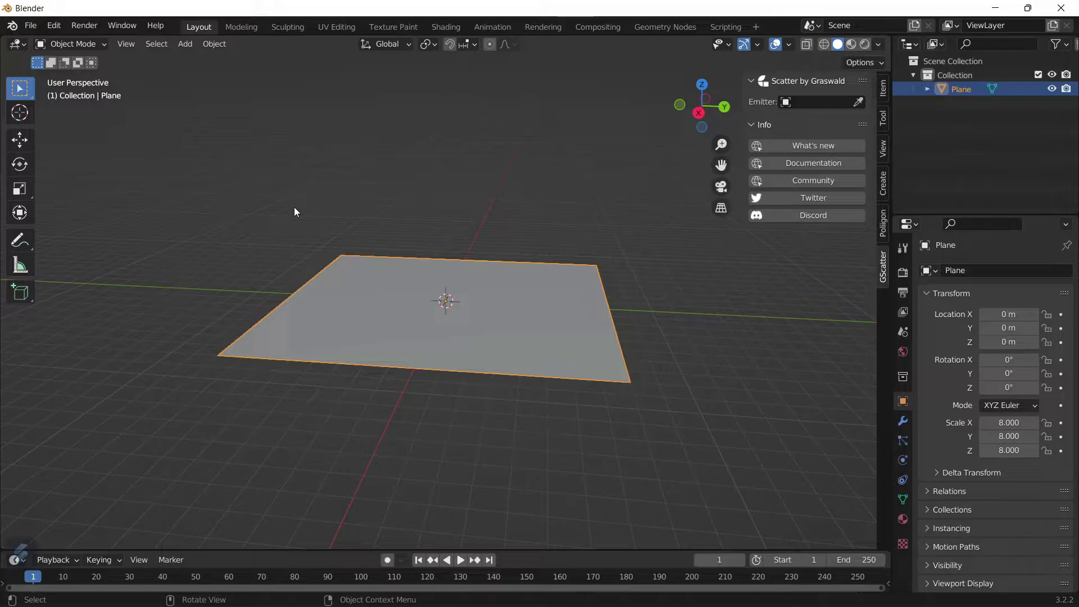
Add a Suzanne monkey and move it along Y off the plane
key(alt+a)
key(shift+a)
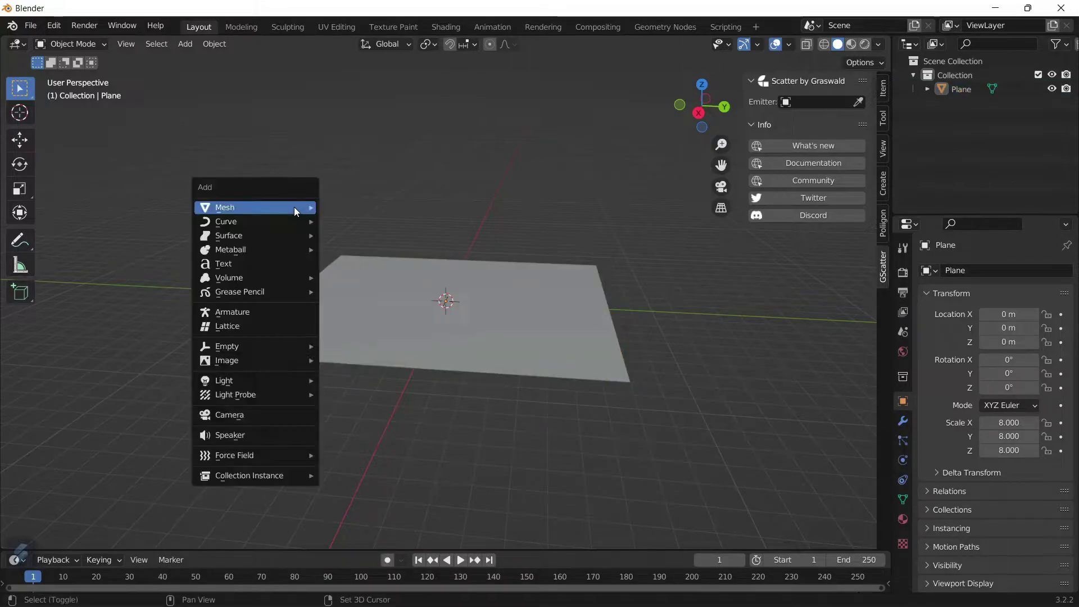
mouse_move(295, 208)
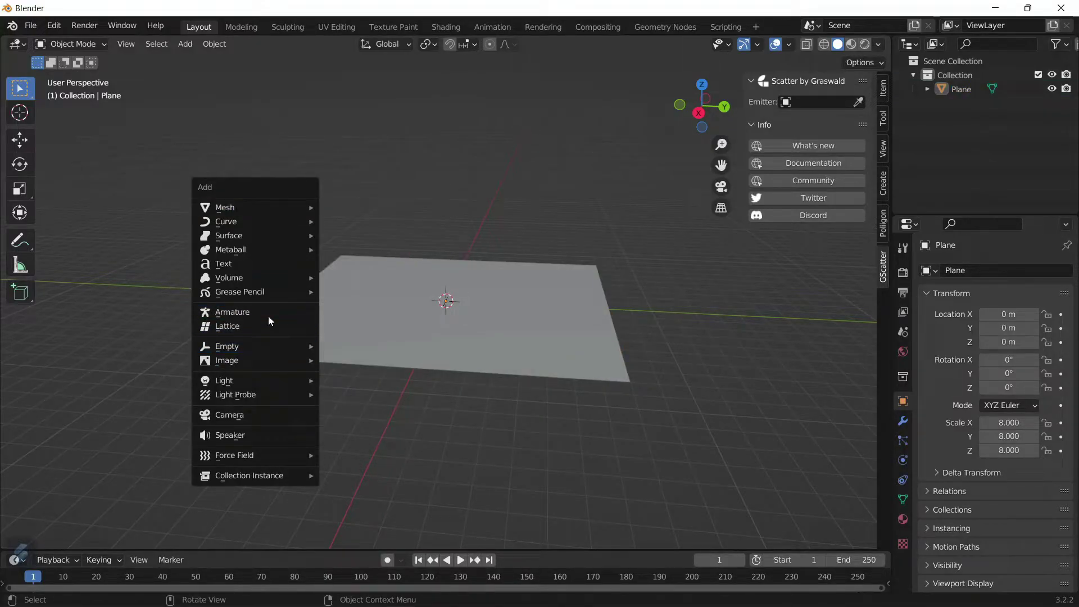
click(359, 339)
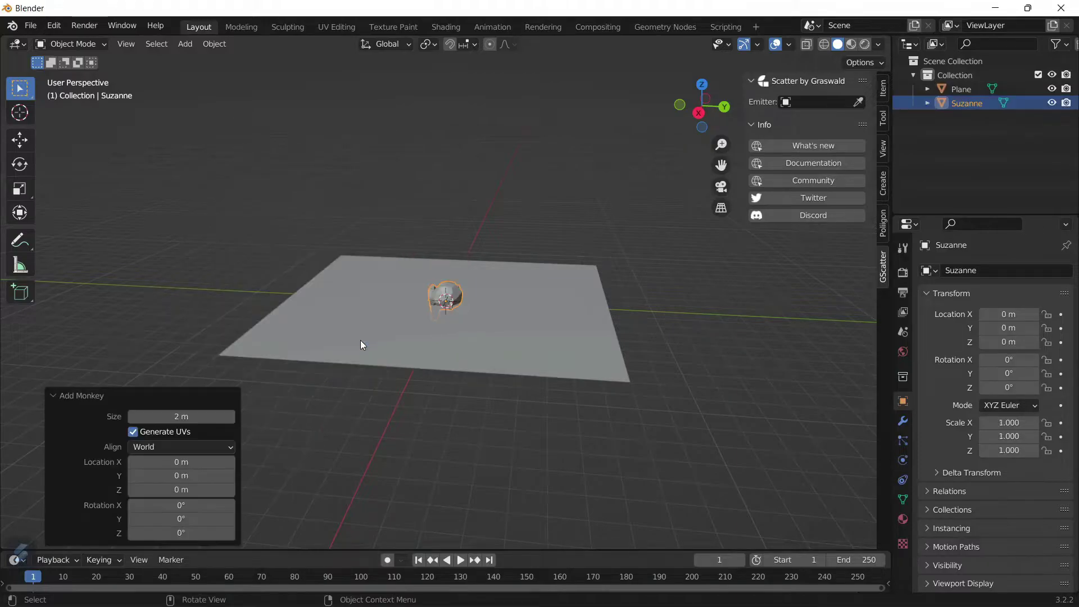
key(g)
key(y)
click(681, 356)
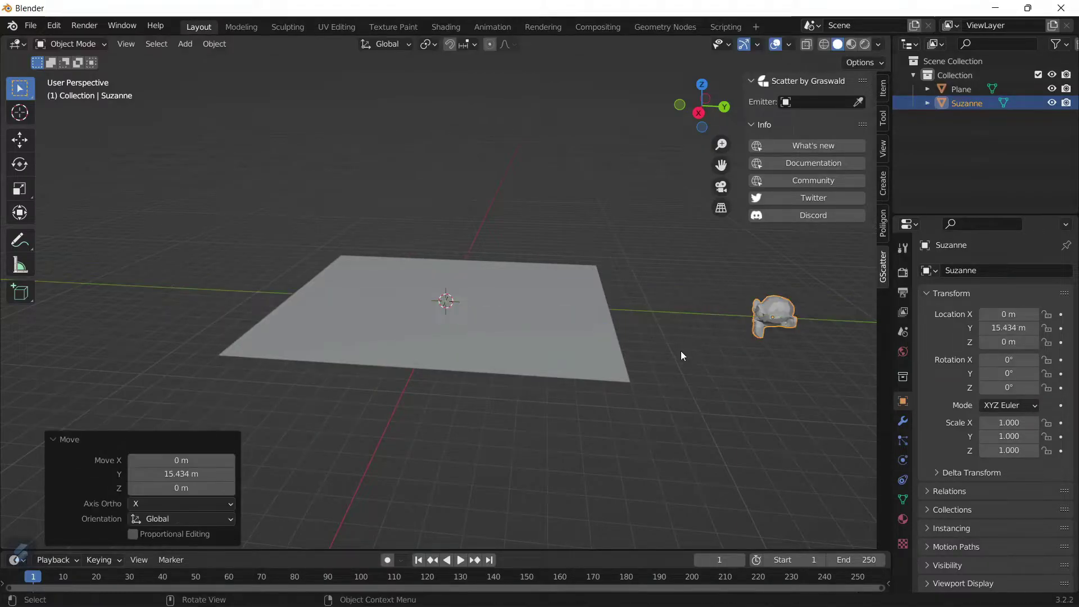
Select the plane and set it as the GScatter emitter
click(438, 341)
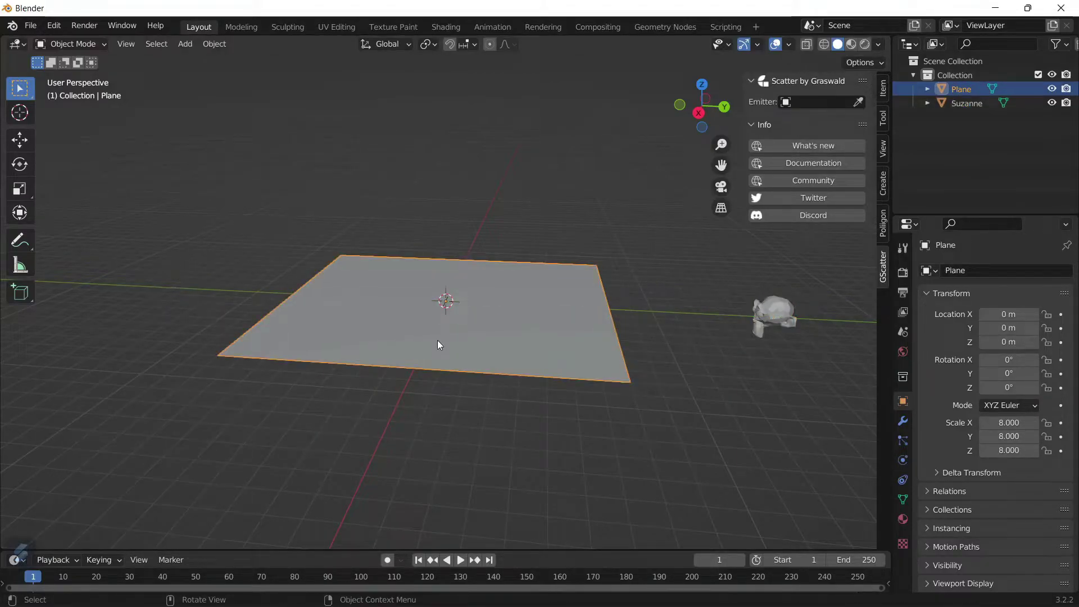
click(858, 103)
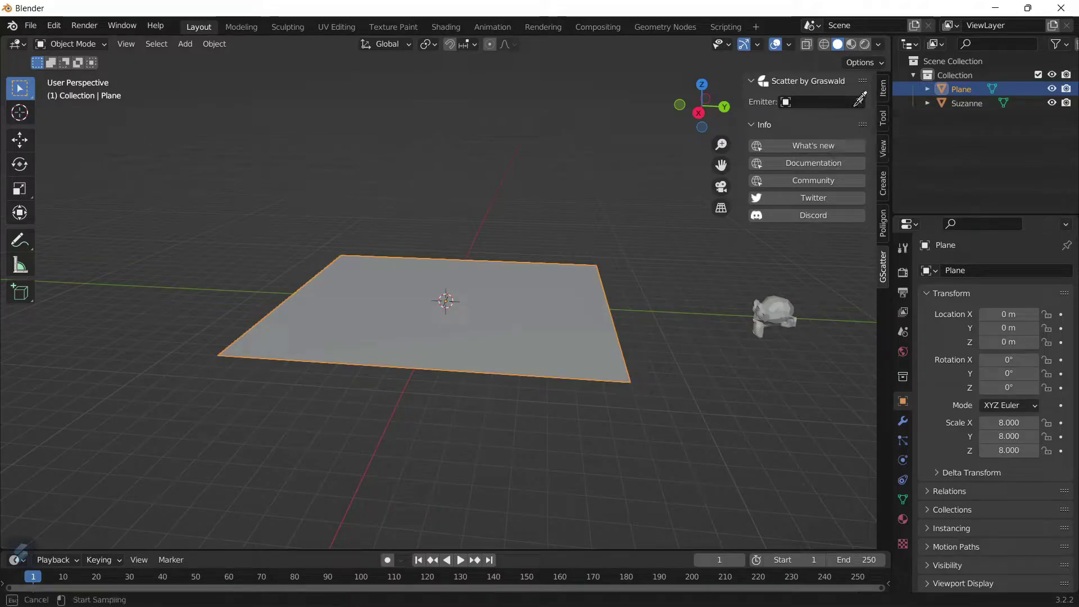
click(495, 282)
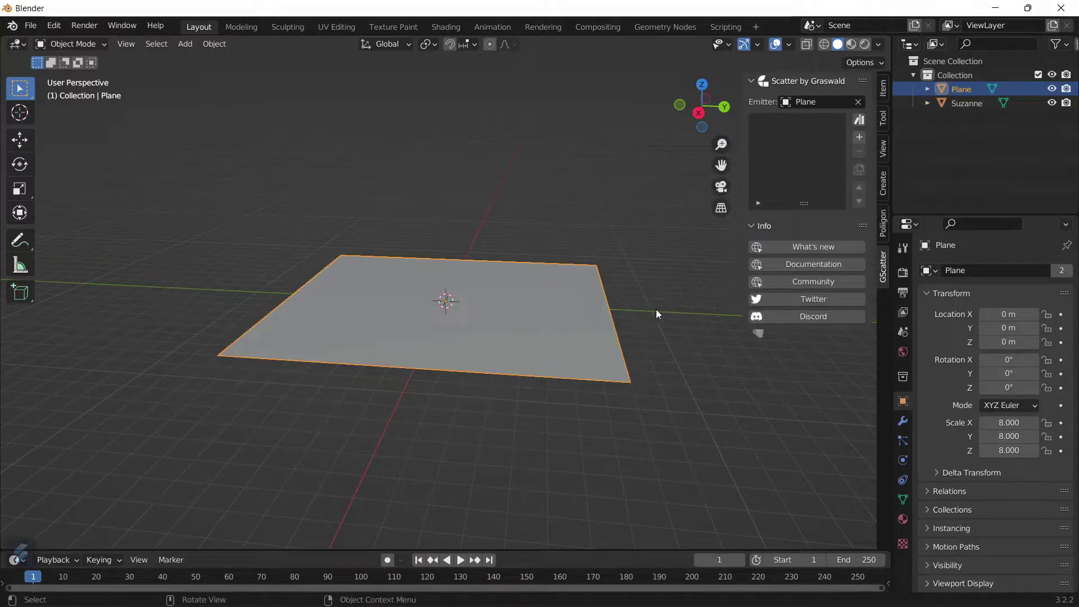
shift+middle_drag(656, 328, 505, 323)
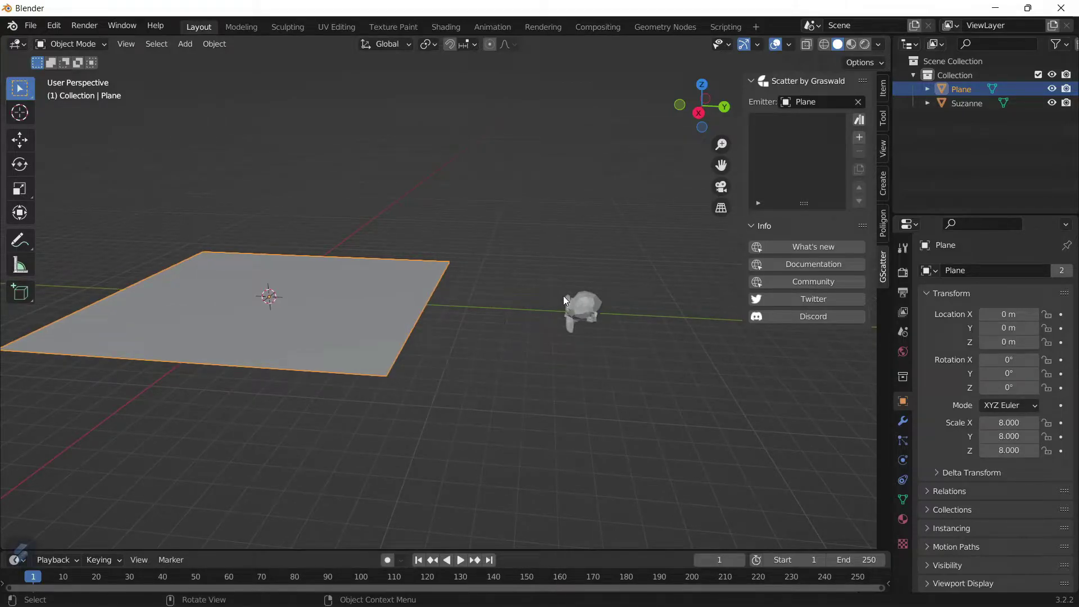
Create a 'Suzanne System' scatter of Suzanne over the plane and widen the scatter panel
click(576, 304)
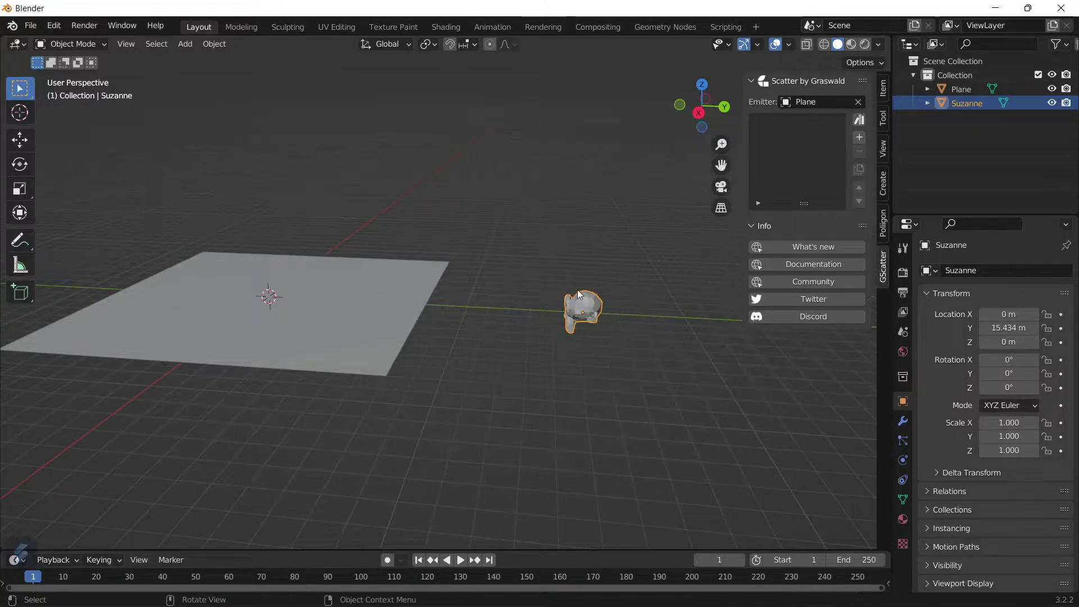
click(861, 140)
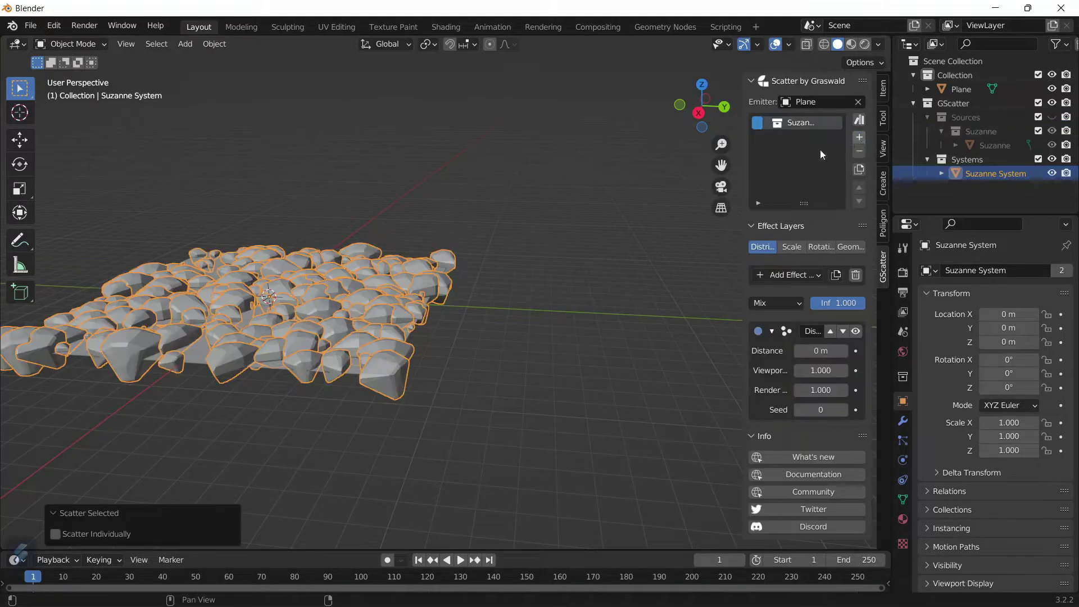
middle_drag(300, 269, 337, 265)
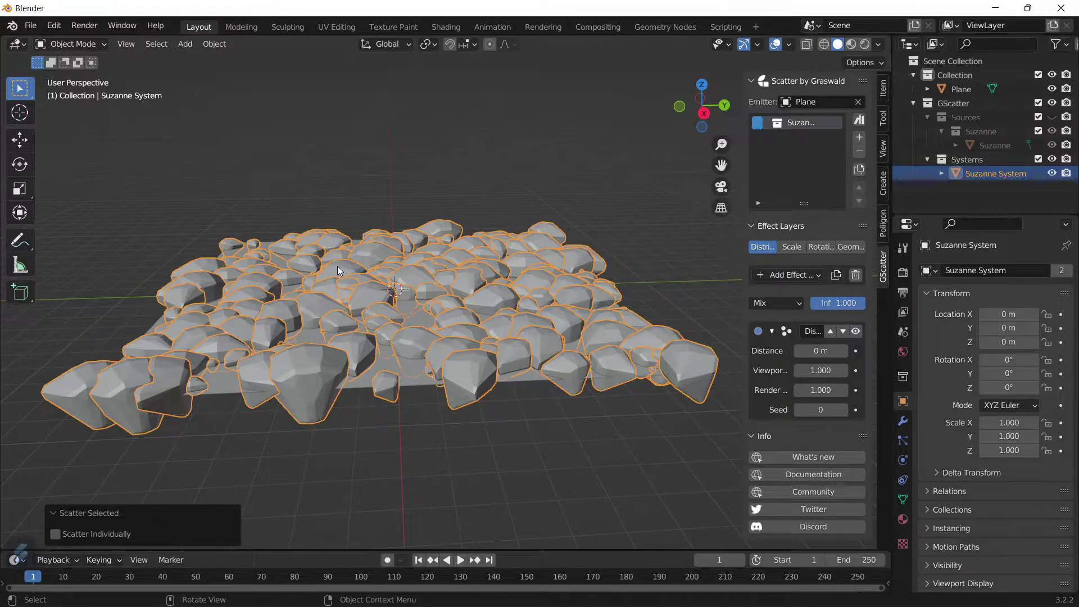
middle_drag(463, 291, 480, 361)
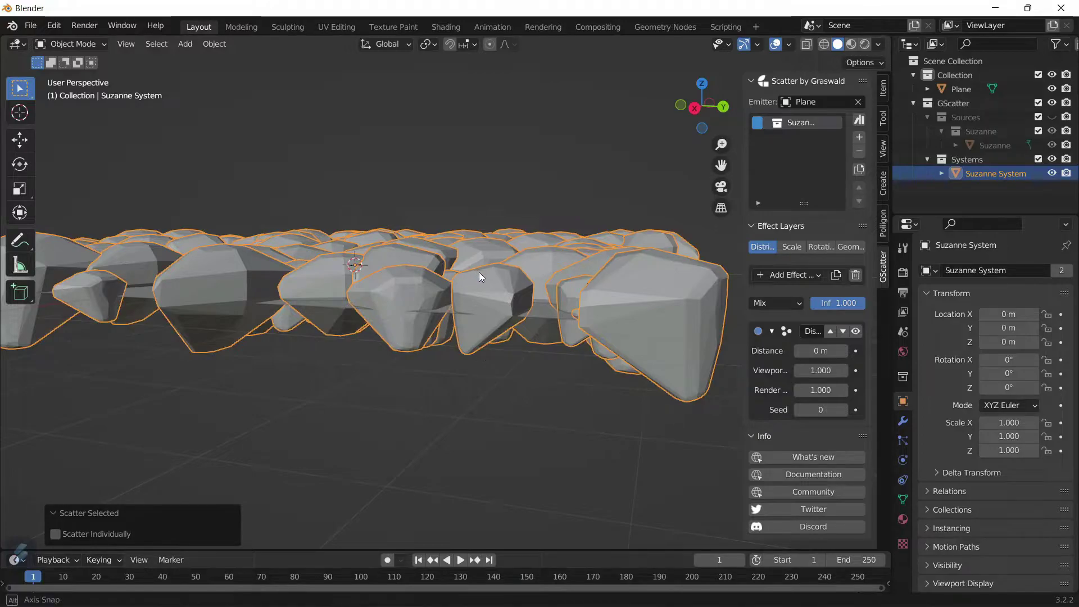
middle_drag(481, 275, 452, 293)
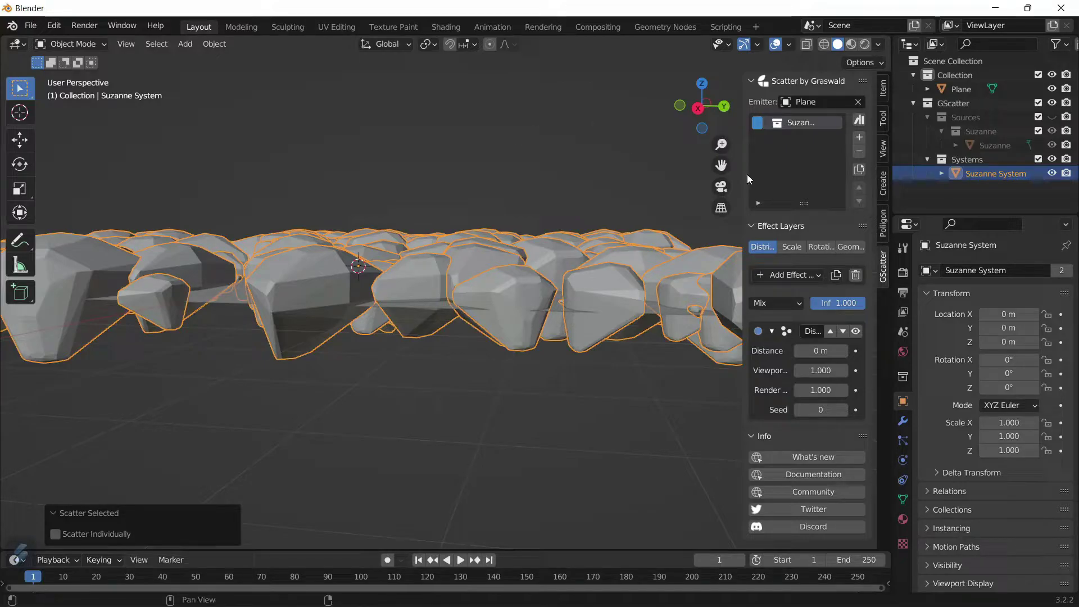
drag(743, 176, 687, 177)
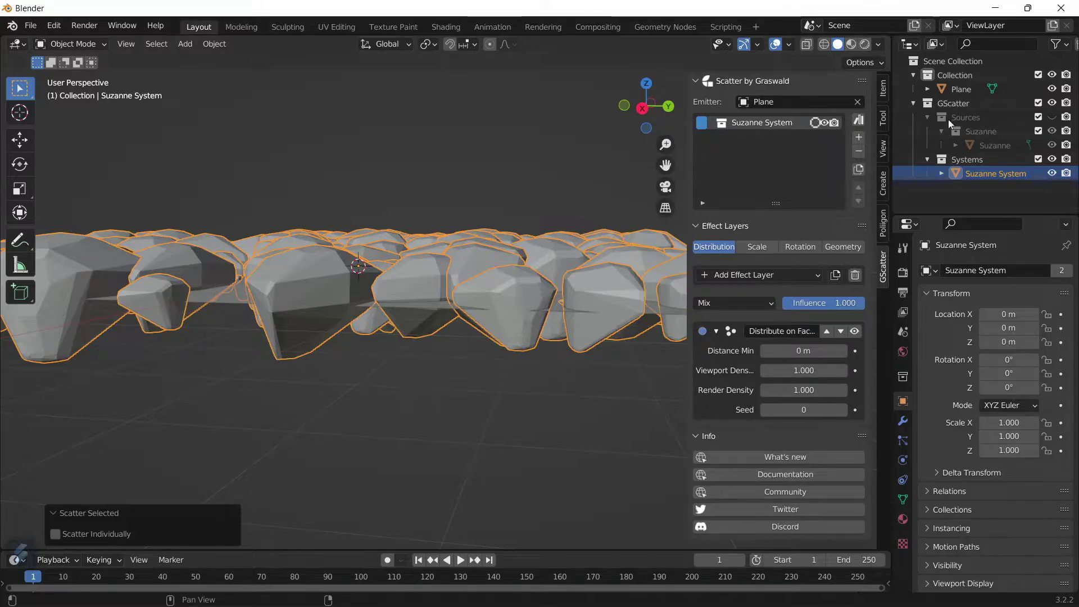
Show the Suzanne System instances as real Suzanne meshes instead of proxies
click(815, 123)
middle_drag(347, 262, 327, 269)
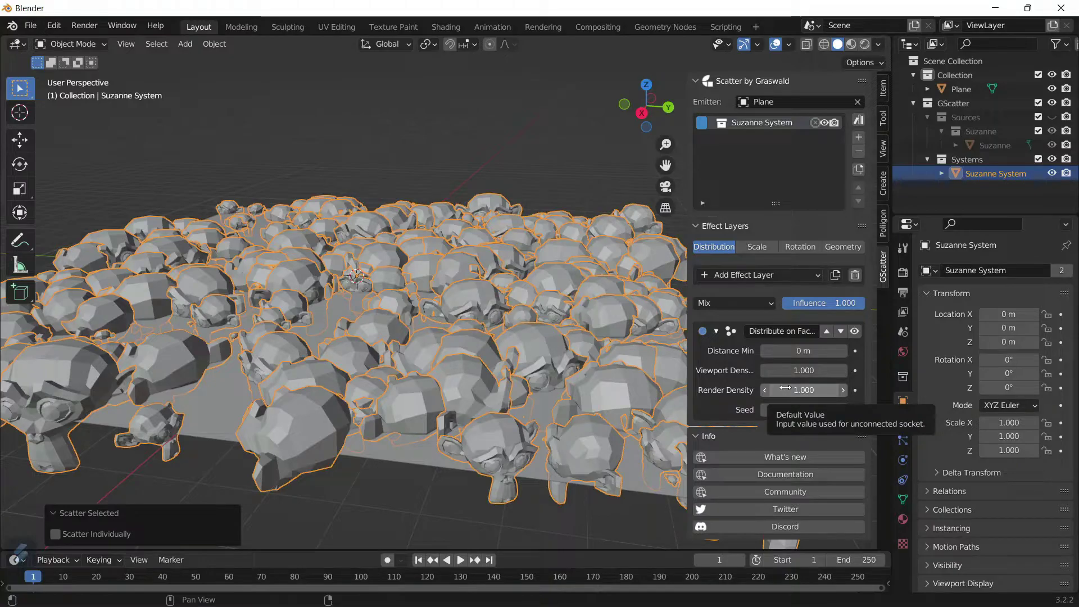
drag(804, 371, 833, 374)
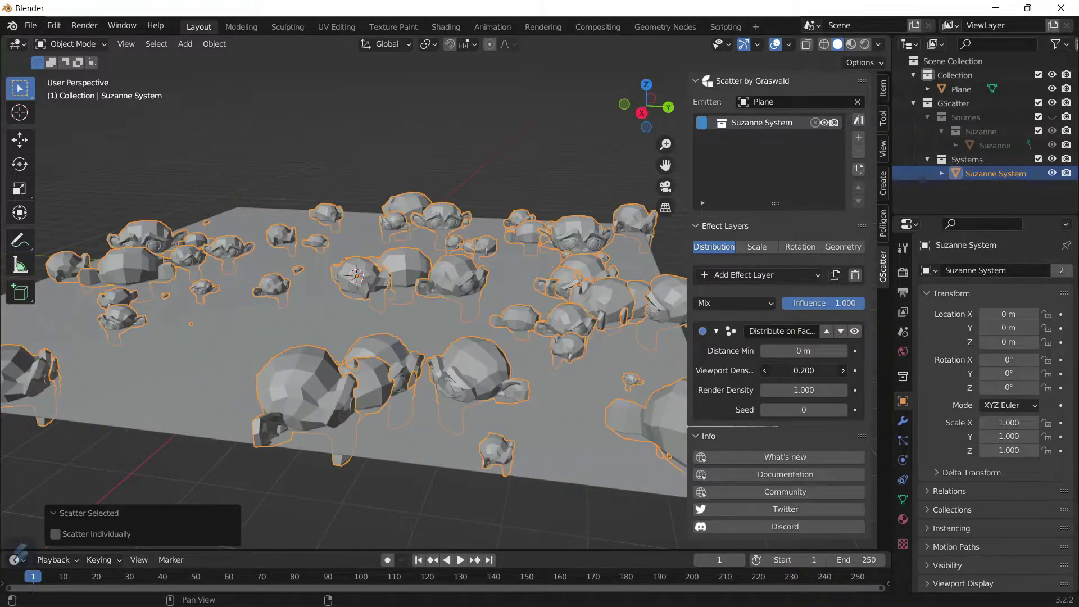
click(808, 369)
text(1)
key(Return)
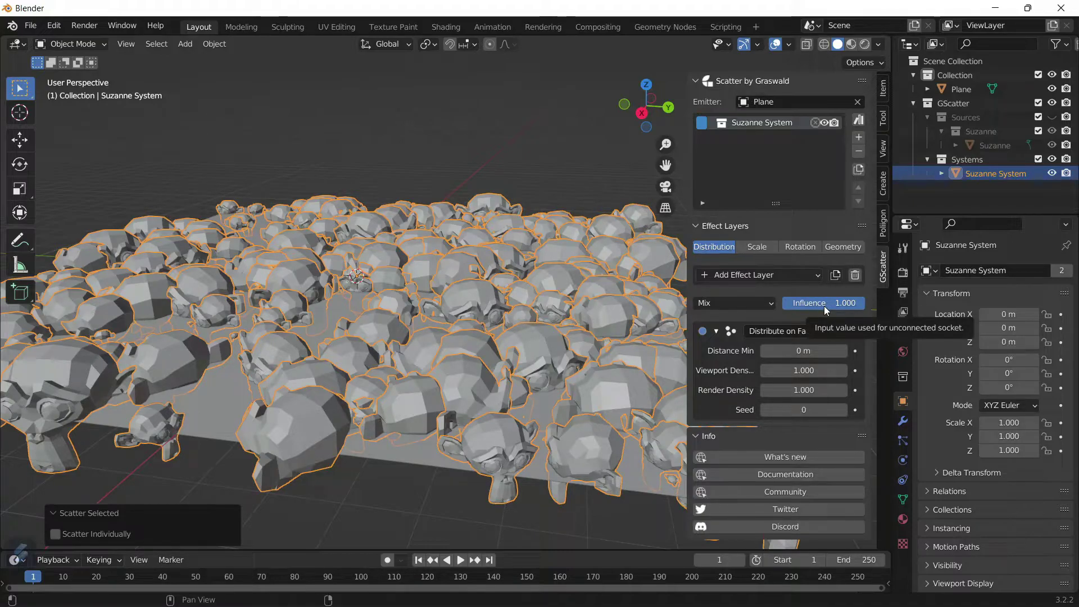
mouse_move(825, 309)
mouse_down()
mouse_move(703, 309)
mouse_move(824, 310)
mouse_up()
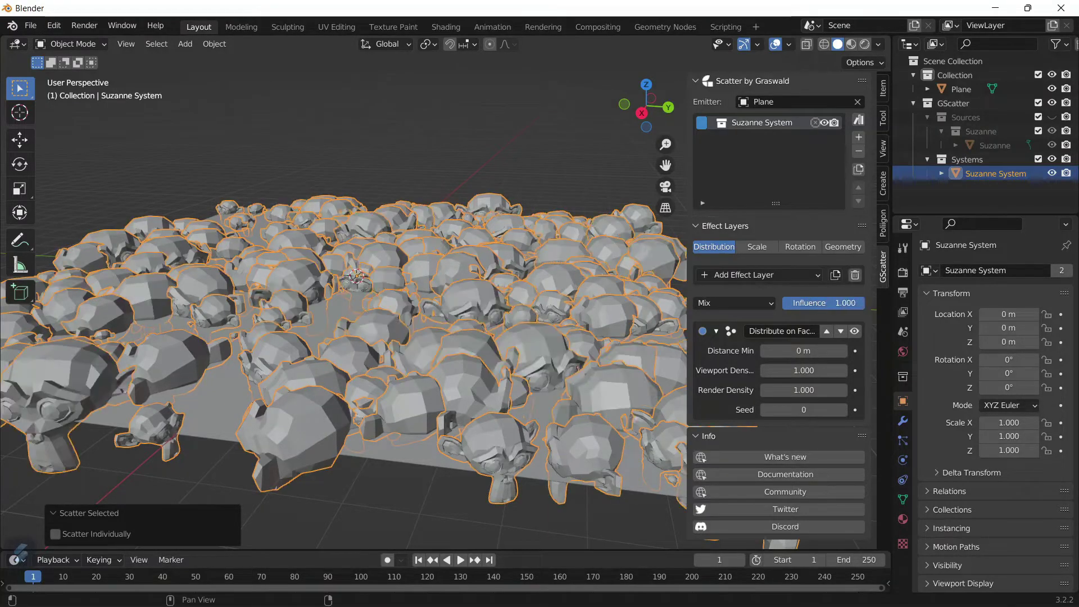
Test scale seed 1 and main scale 1.200, then restore seed 0 and main scale 1.000
click(760, 245)
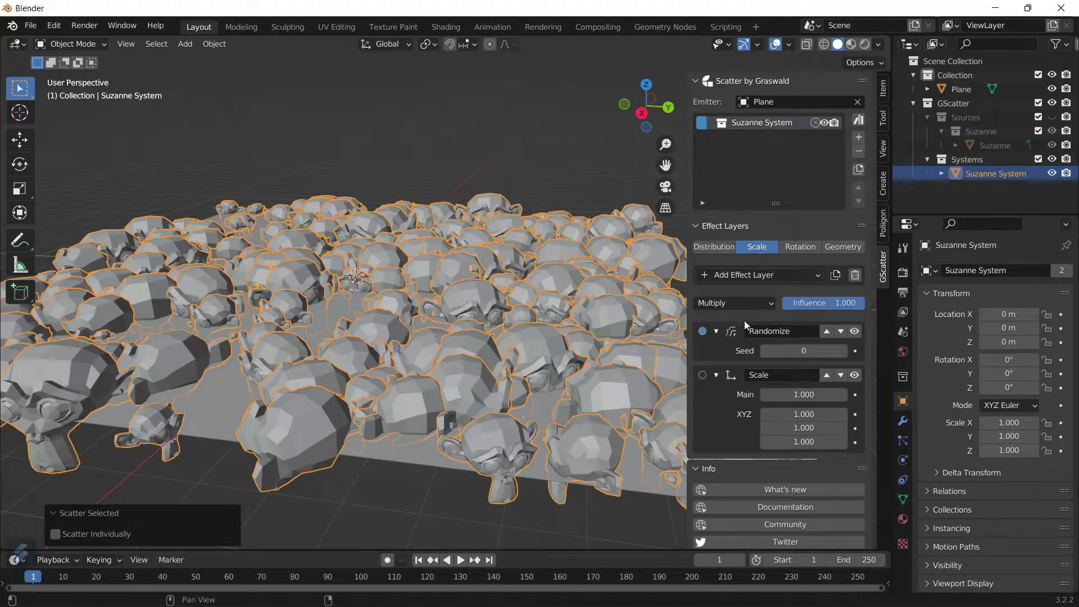
click(844, 351)
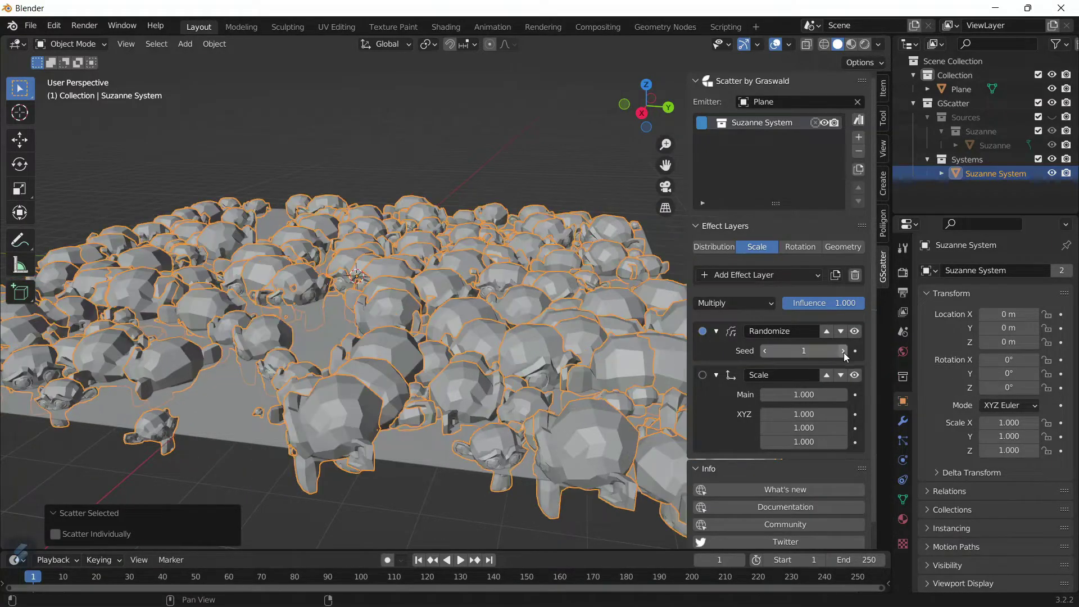
click(764, 351)
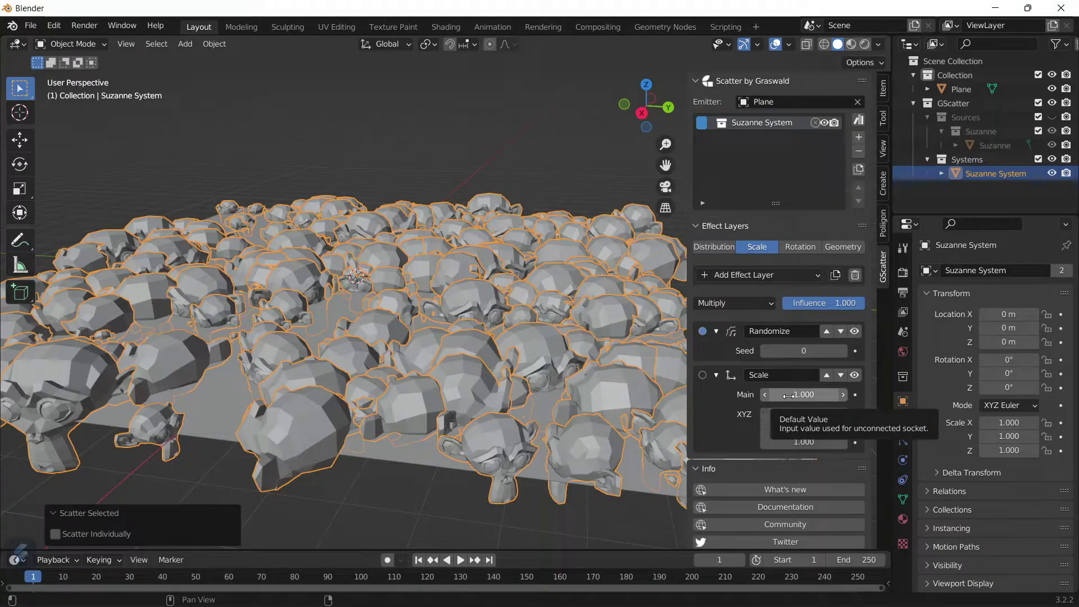
mouse_move(789, 396)
mouse_down()
mouse_move(812, 395)
mouse_move(789, 395)
mouse_up()
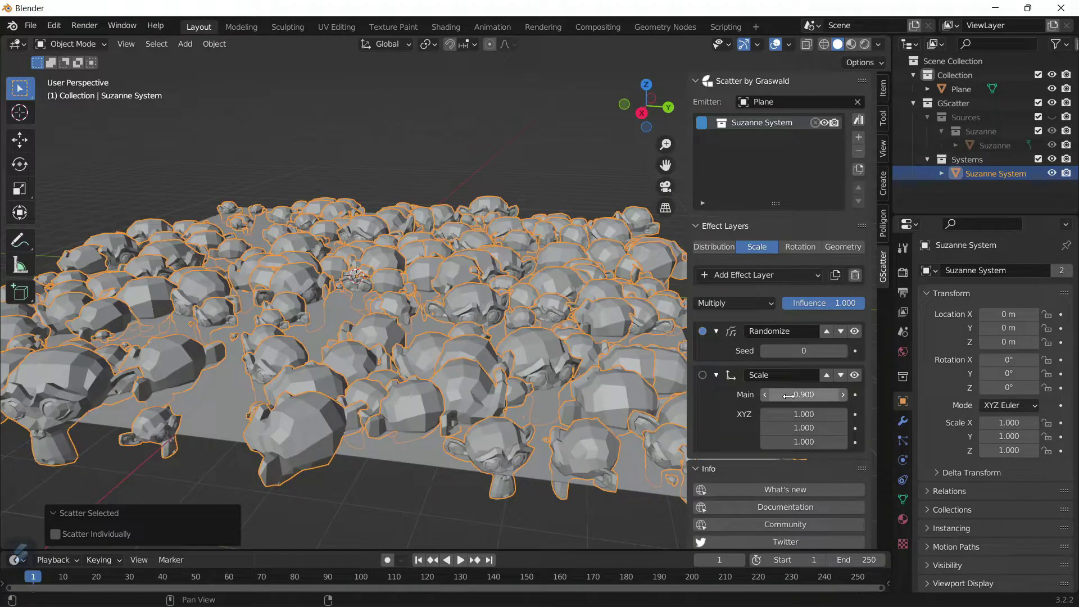
click(788, 395)
text(1)
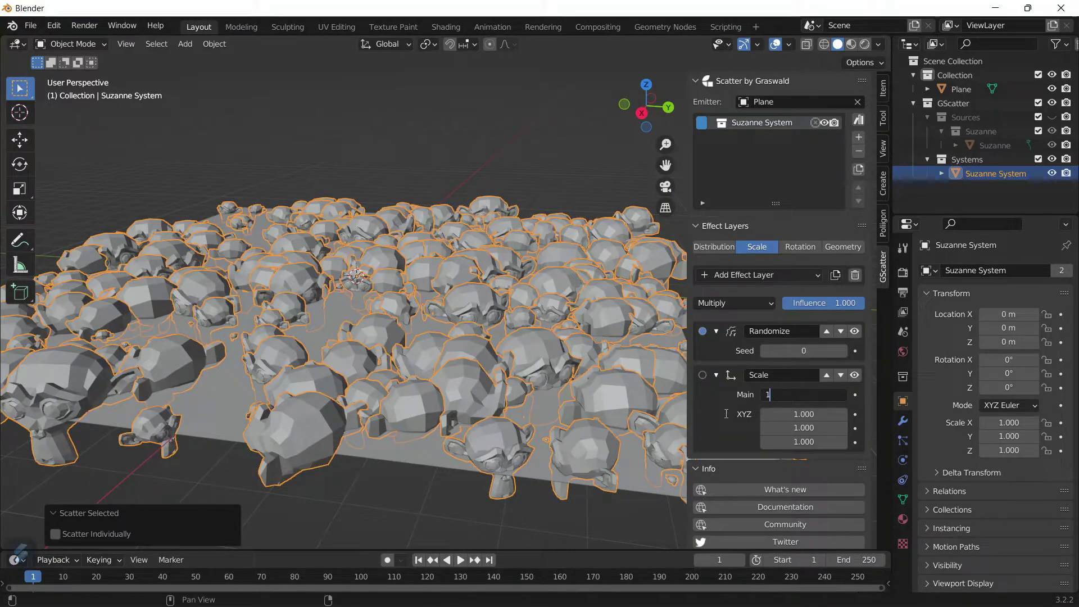
key(Return)
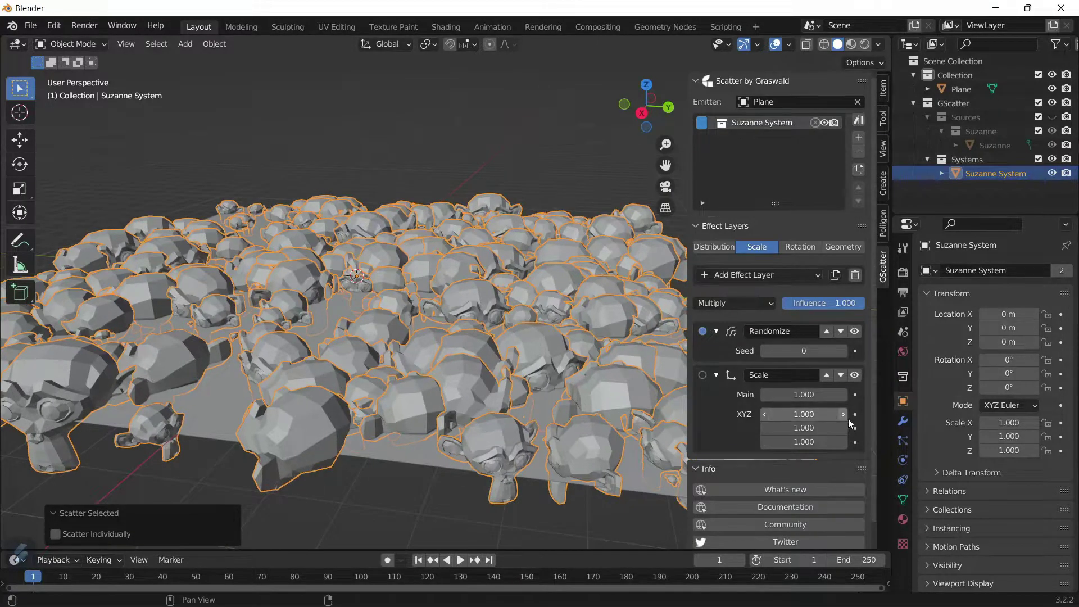
Stretch XYZ scale to 4.100, reset it to 1.0, and show the Rotation layers
drag(799, 414, 802, 441)
double_click(807, 418)
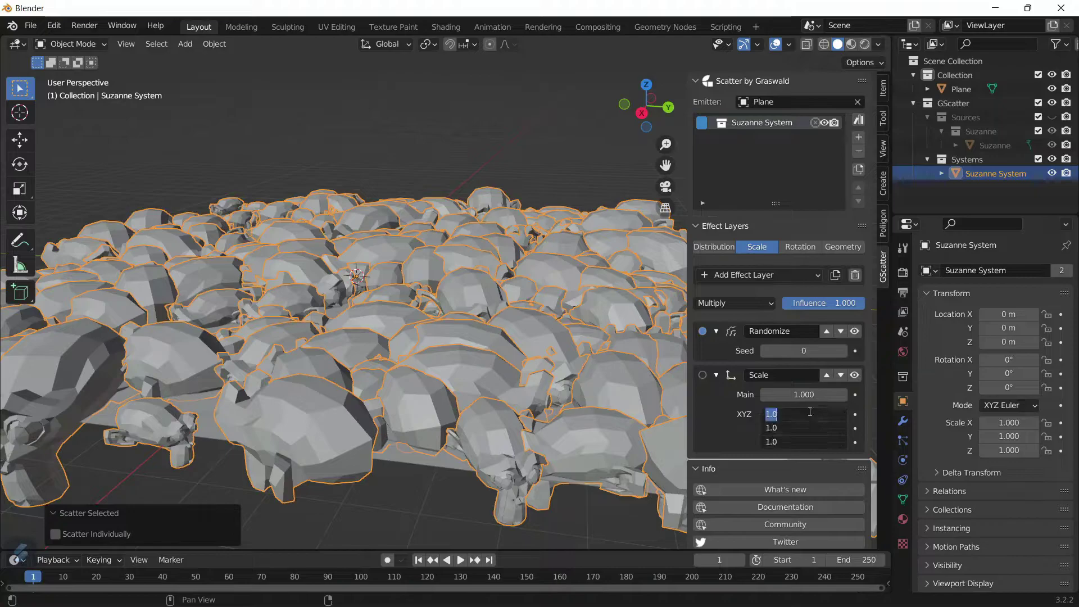
text(1)
key(Return)
click(794, 248)
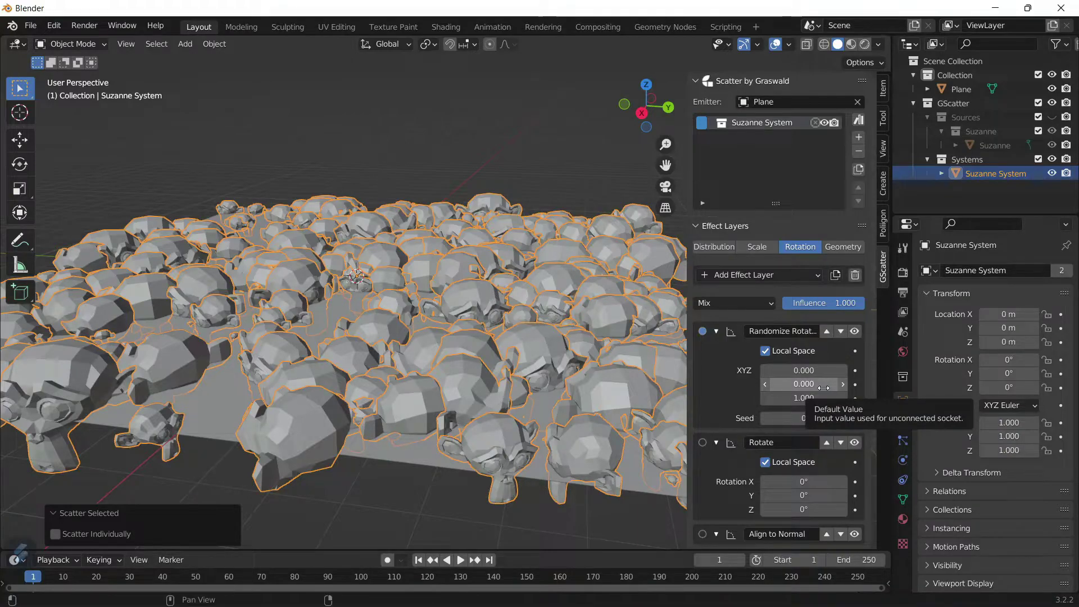
Try an X random rotation of 1.000, then undo it back to 0.000
drag(804, 370, 832, 369)
key(ctrl+z)
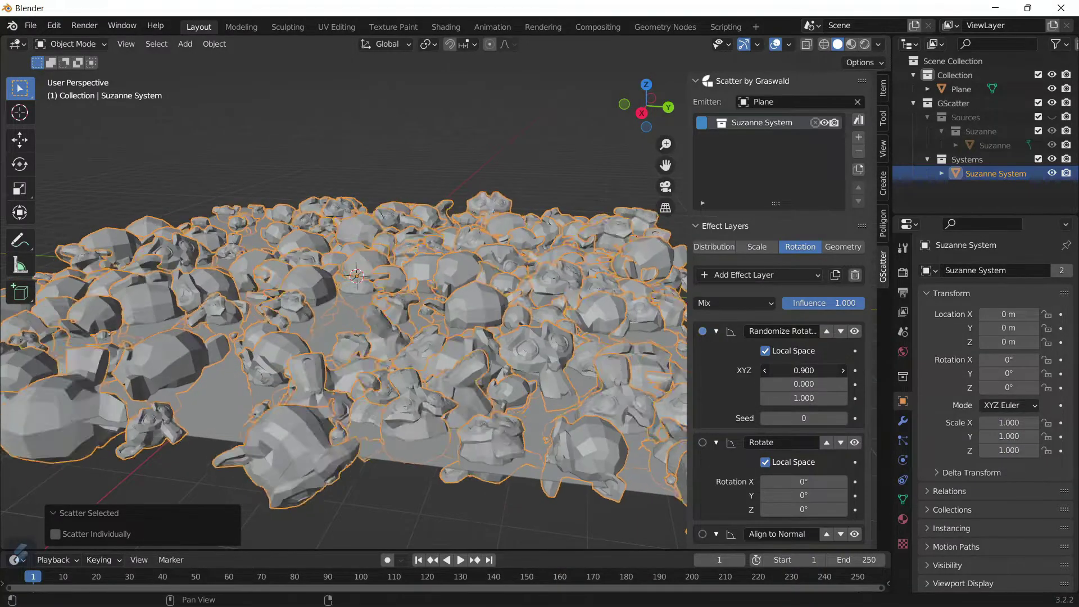
key(ctrl+shift+z)
key(ctrl+z)
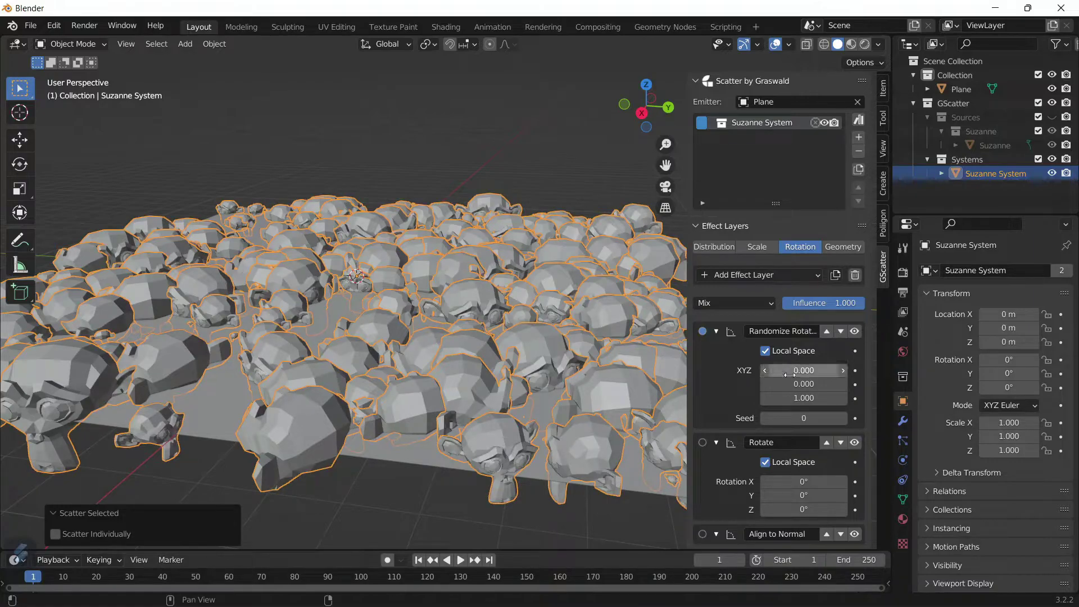
Set Randomize Rotation to 1.000 on X, Y and Z
mouse_move(793, 390)
mouse_down()
mouse_move(804, 371)
mouse_move(804, 398)
mouse_up()
text(1)
key(Return)
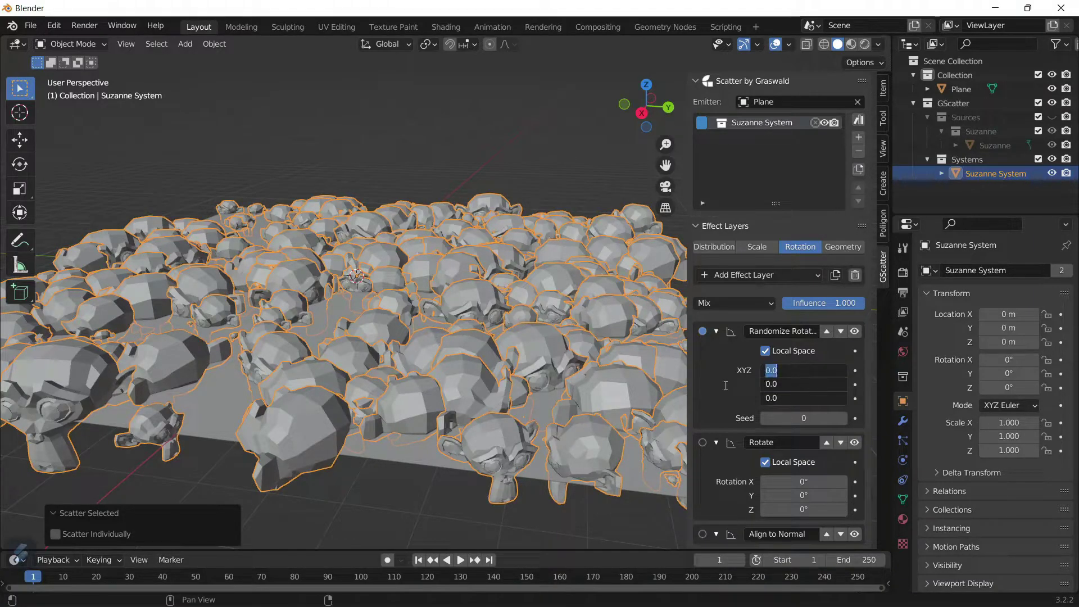
click(804, 384)
text(00)
key(Return)
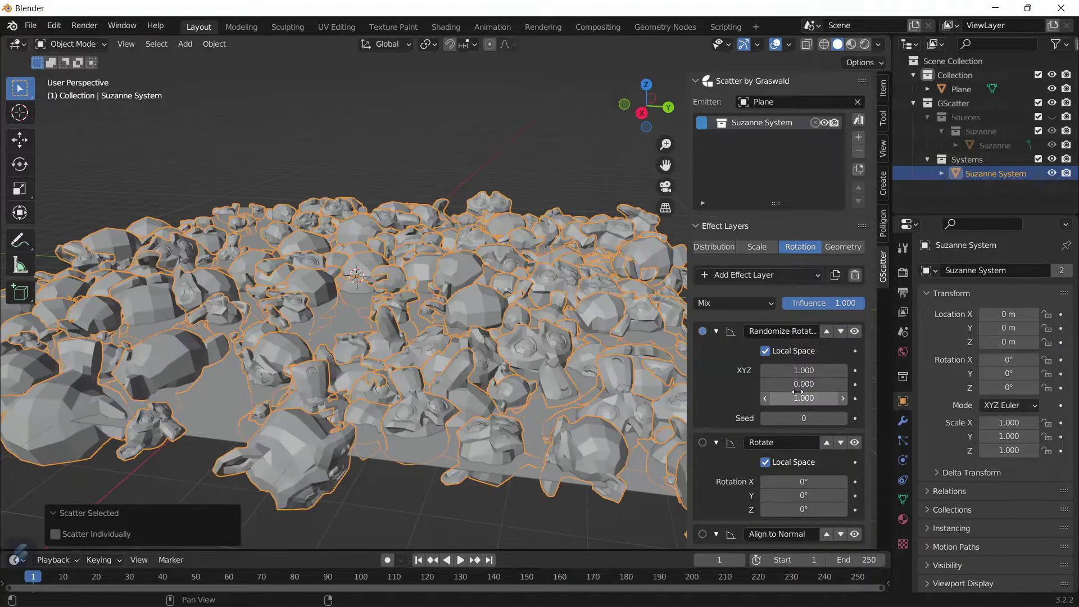
key(ctrl+z)
scroll(726, 386, down, 5)
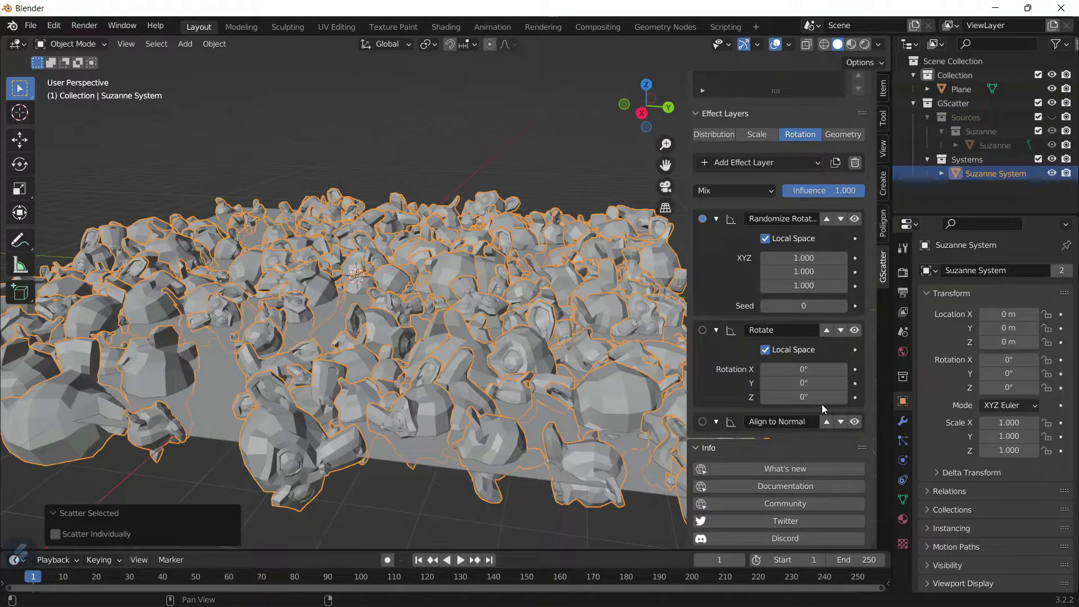
Test a 45° X tilt on the Rotate layer, reset it to 0°, then show the Geometry layers
drag(810, 369, 855, 369)
click(799, 369)
text(0)
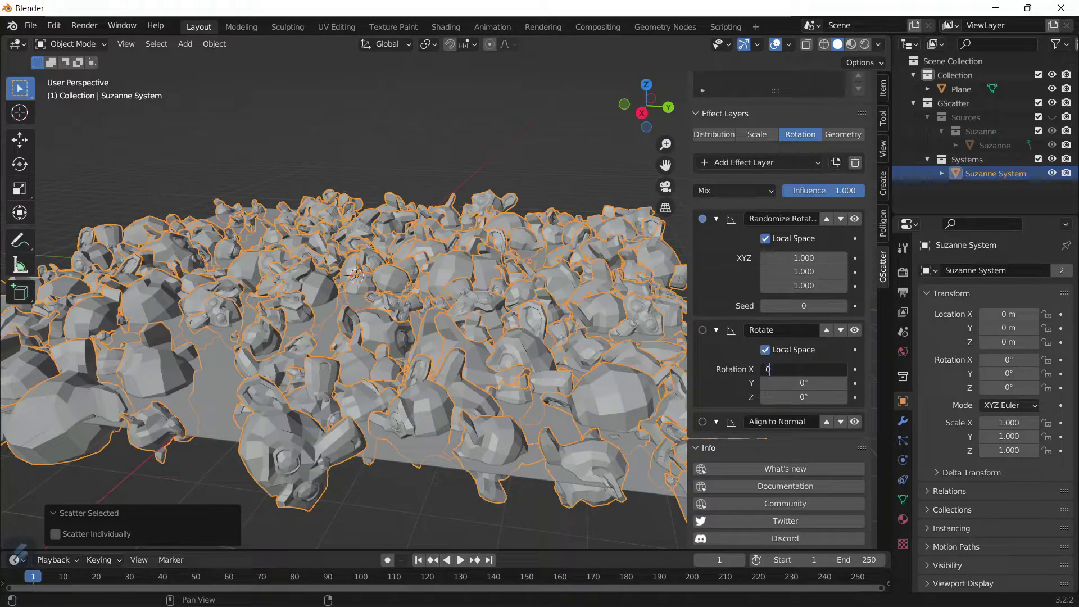
key(Return)
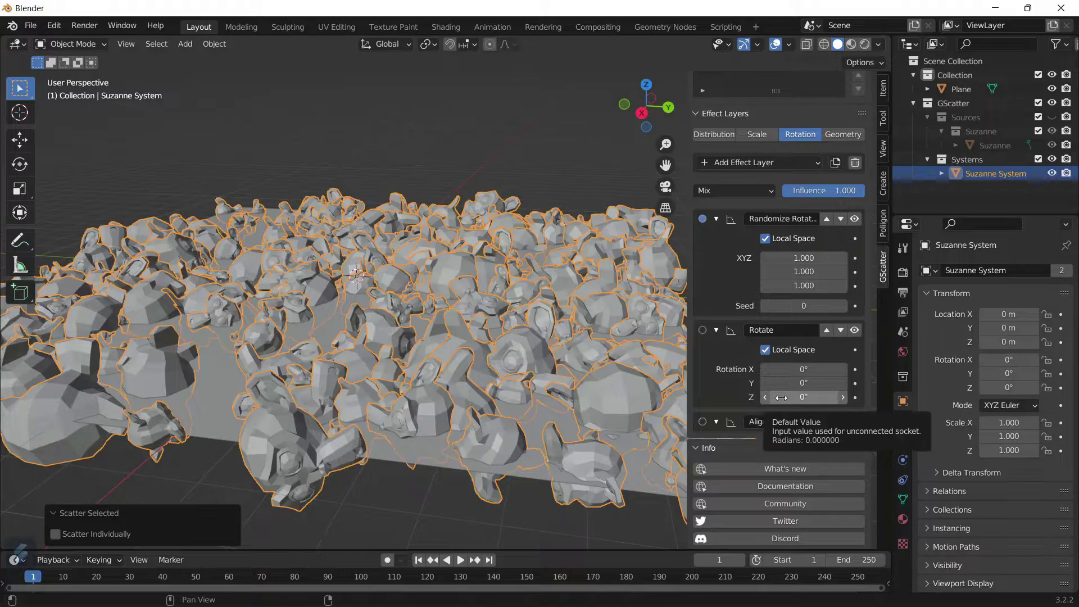
click(842, 134)
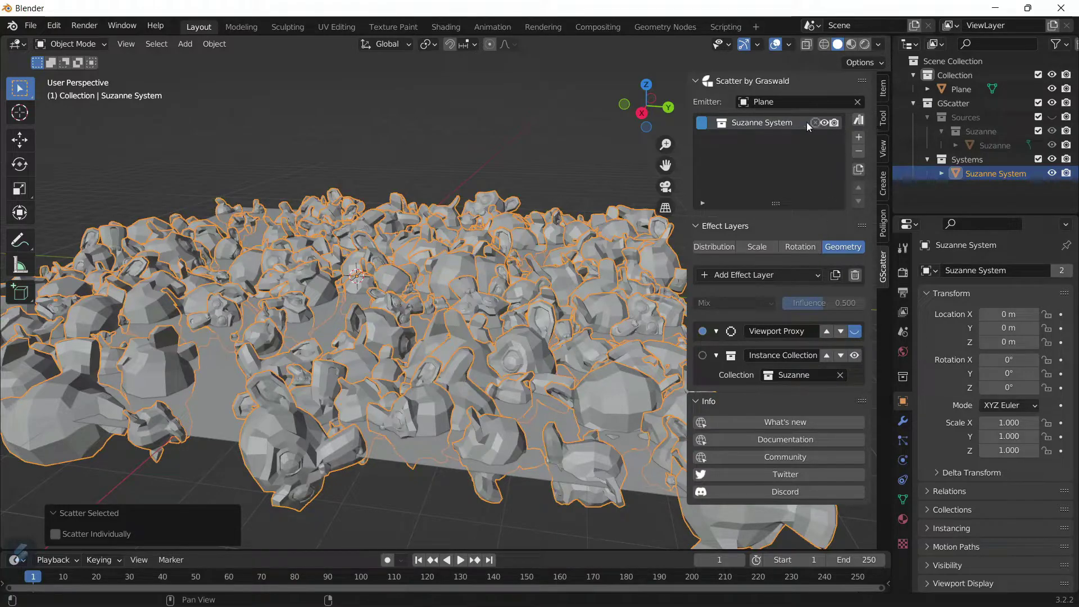
Delete the Suzanne scatter system from the GScatter list and select the bare Plane
click(859, 152)
scroll(504, 260, down, 3)
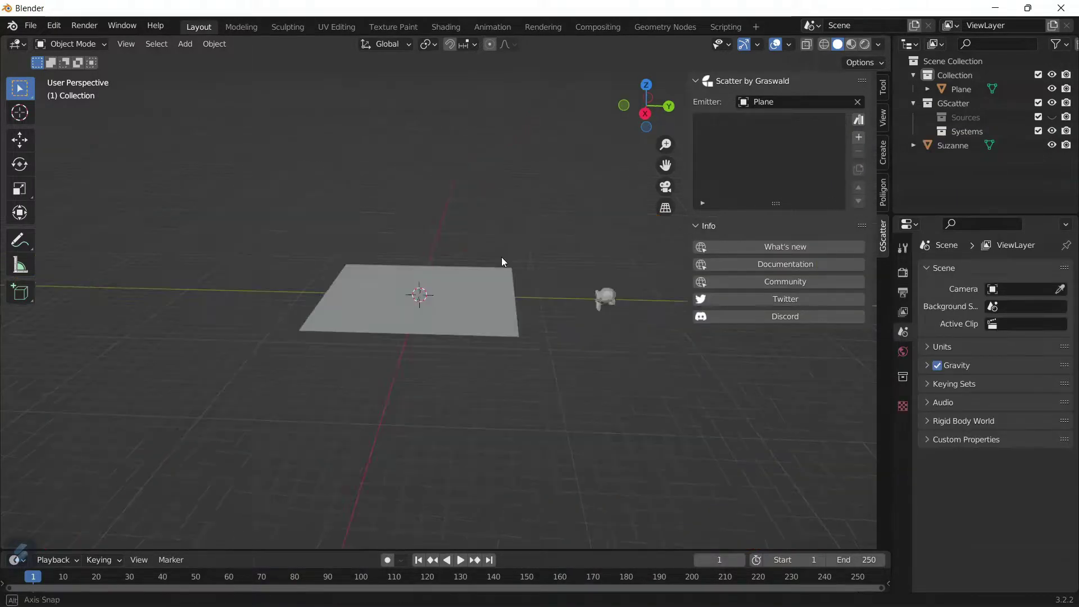
click(401, 295)
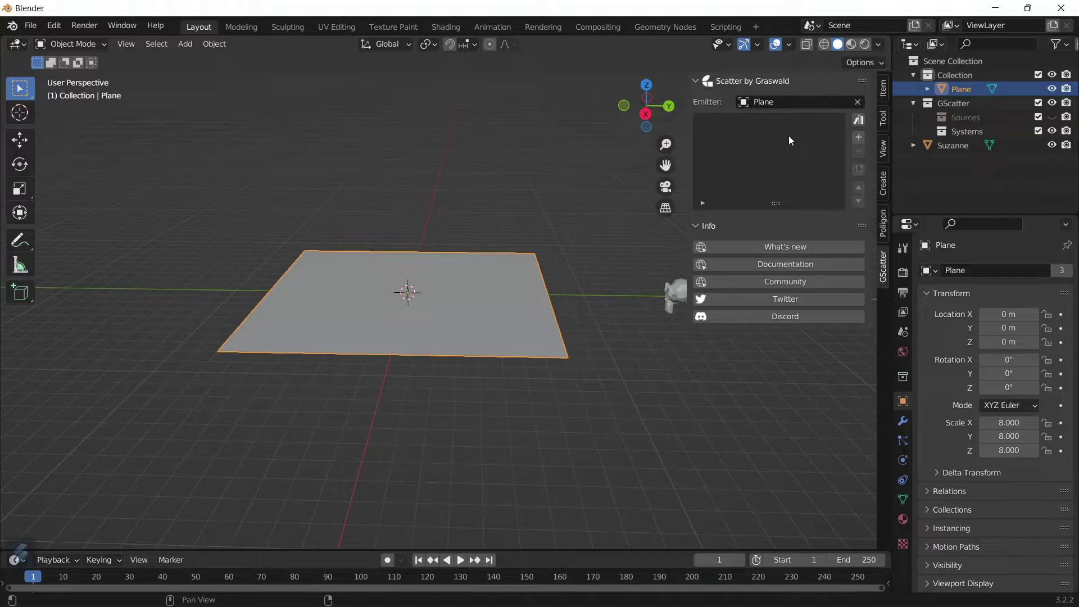
Scatter the Ribwort Plantain Big asset from the GScatter library onto the Plane and confirm
click(859, 121)
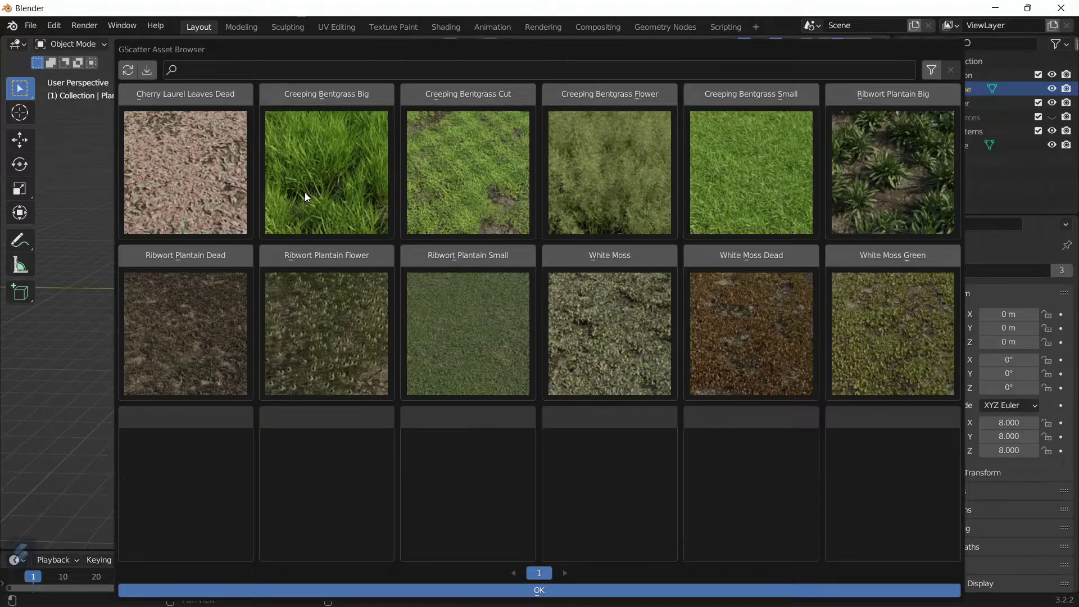
click(863, 97)
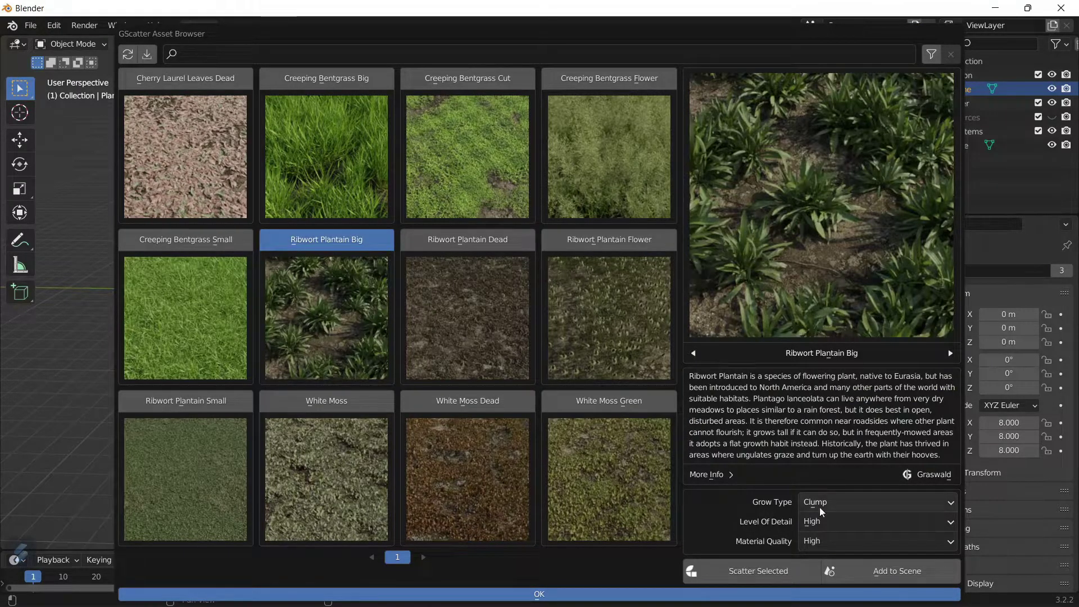
click(768, 578)
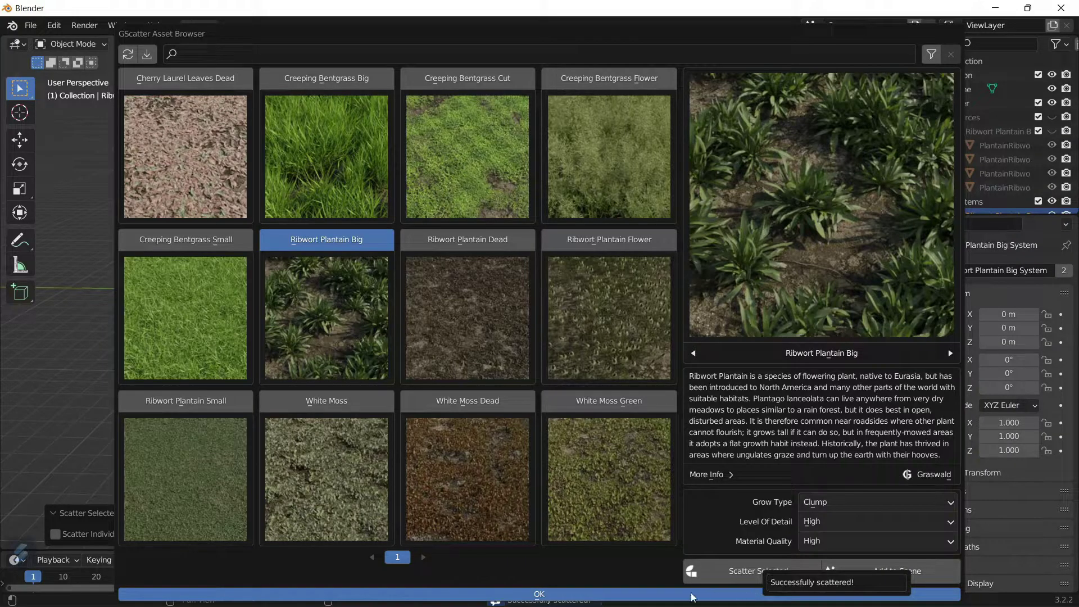
click(562, 595)
Orbit and zoom the viewport to inspect the Ribwort Plantain Big plants across the Plane
scroll(424, 407, down, 5)
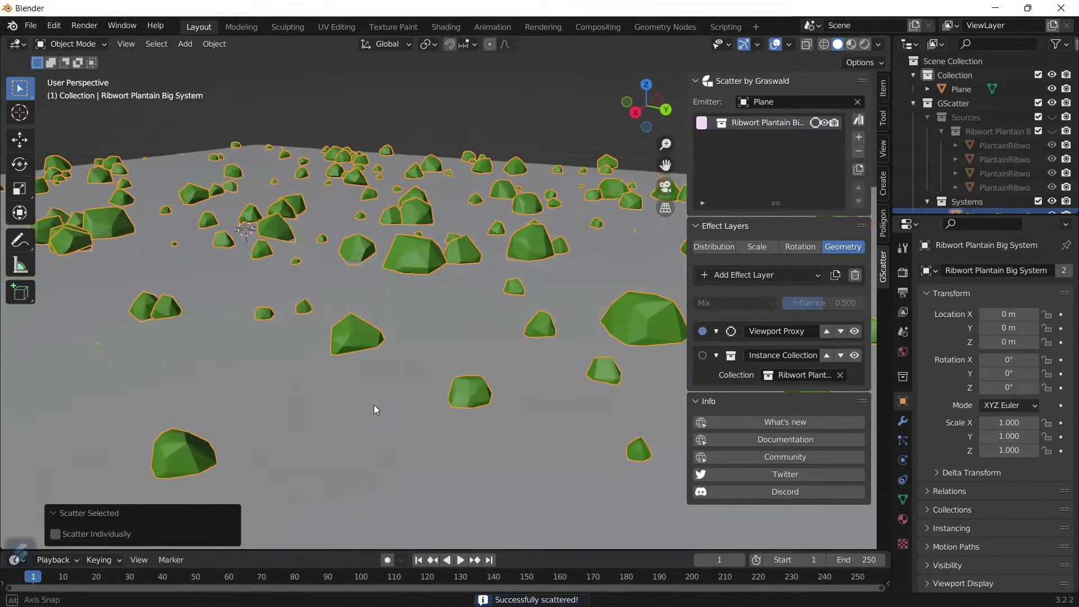
middle_drag(386, 405, 451, 329)
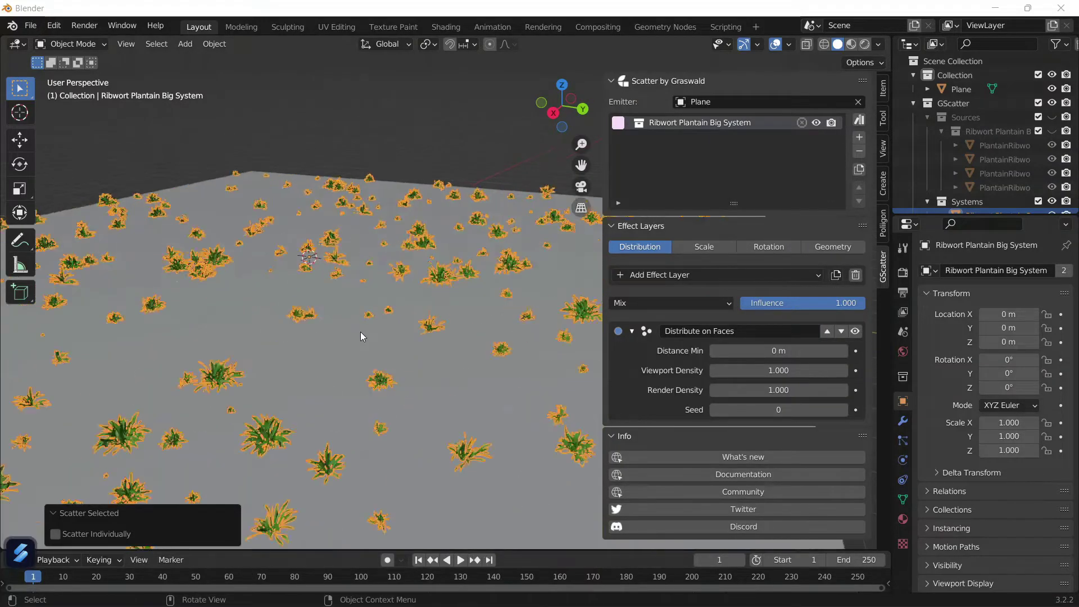
middle_drag(360, 333, 390, 344)
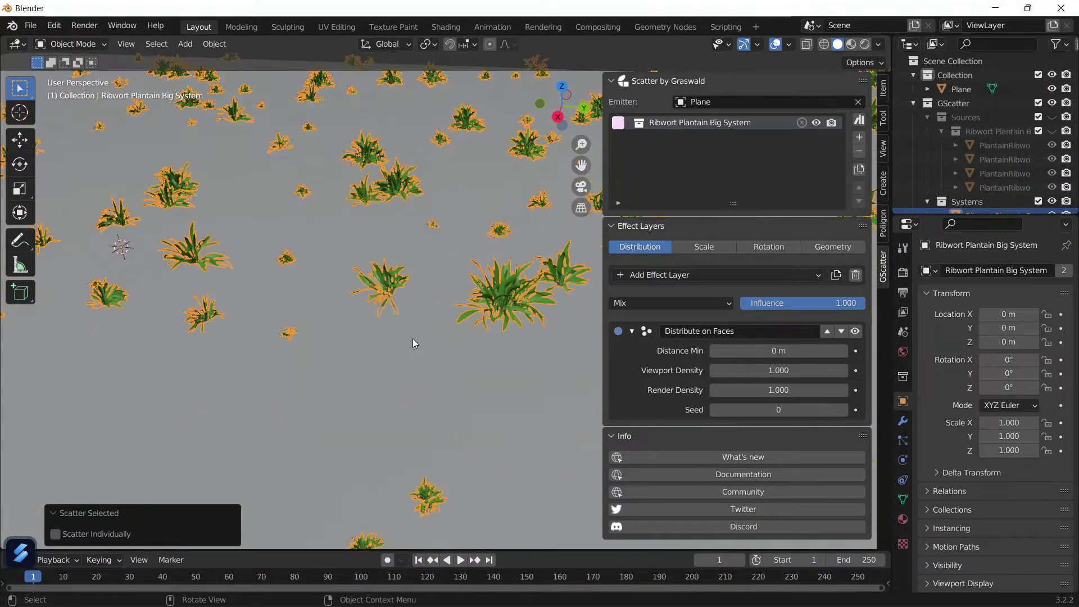
scroll(414, 339, up, 5)
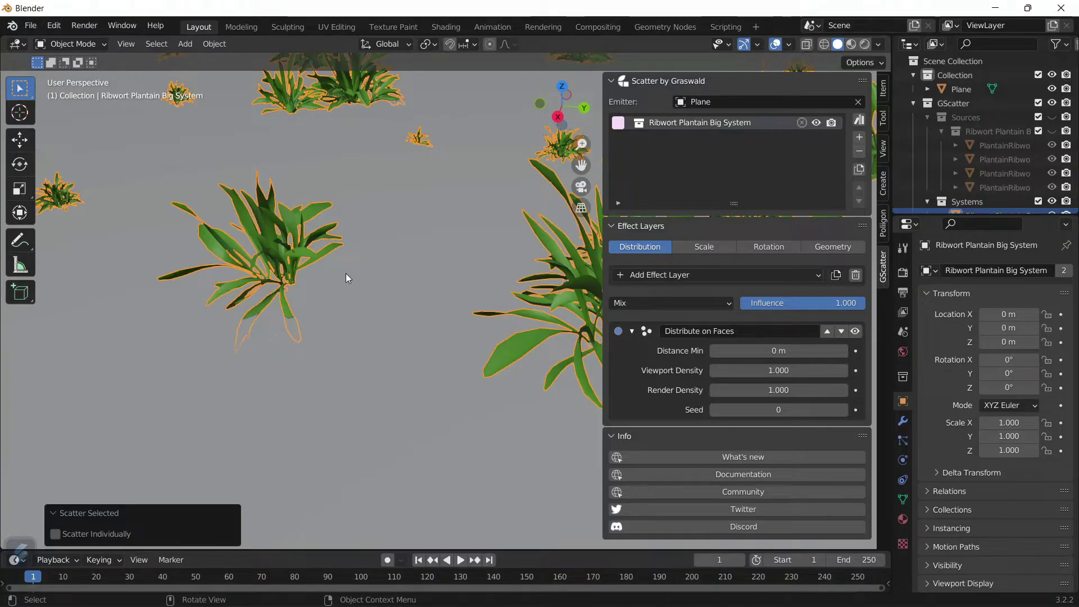
scroll(333, 180, down, 5)
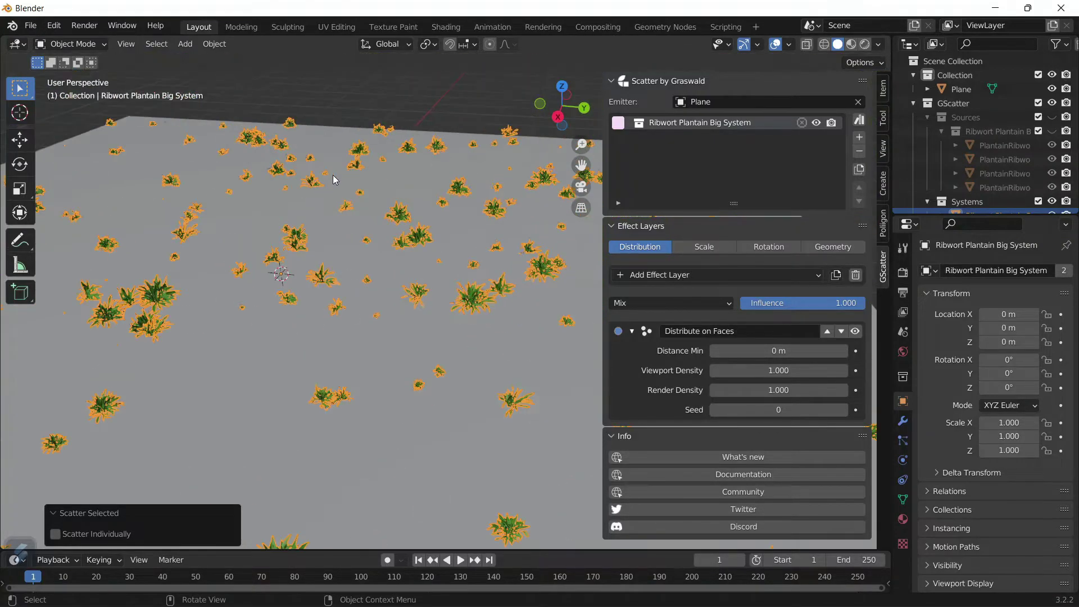
scroll(312, 184, down, 4)
middle_drag(312, 184, 278, 174)
scroll(264, 202, up, 5)
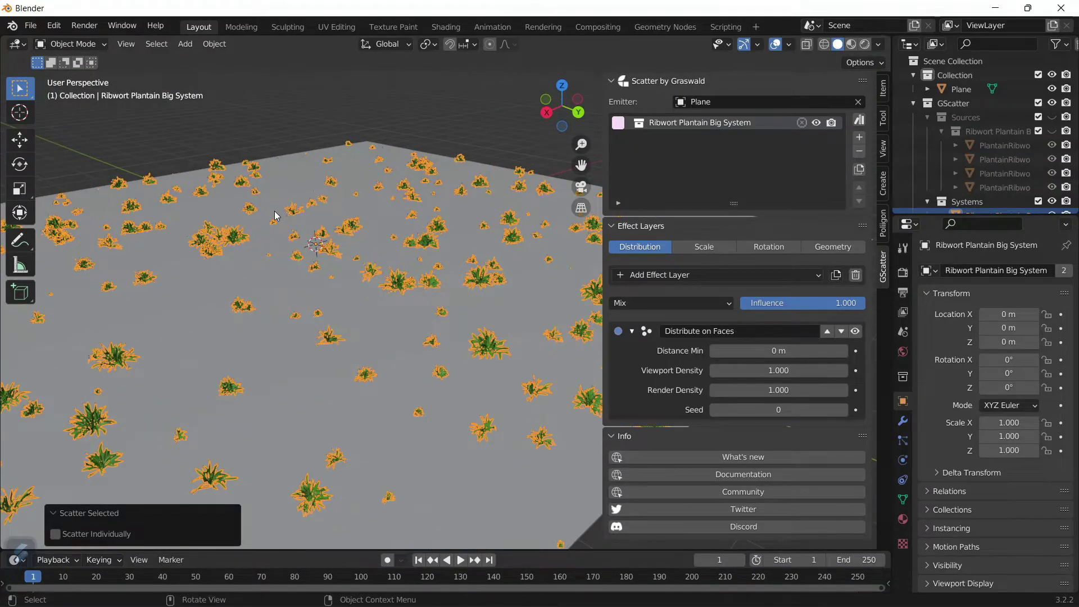
Scatter the Ribwort Plantain Flower asset from the GScatter library onto the Plane
click(859, 120)
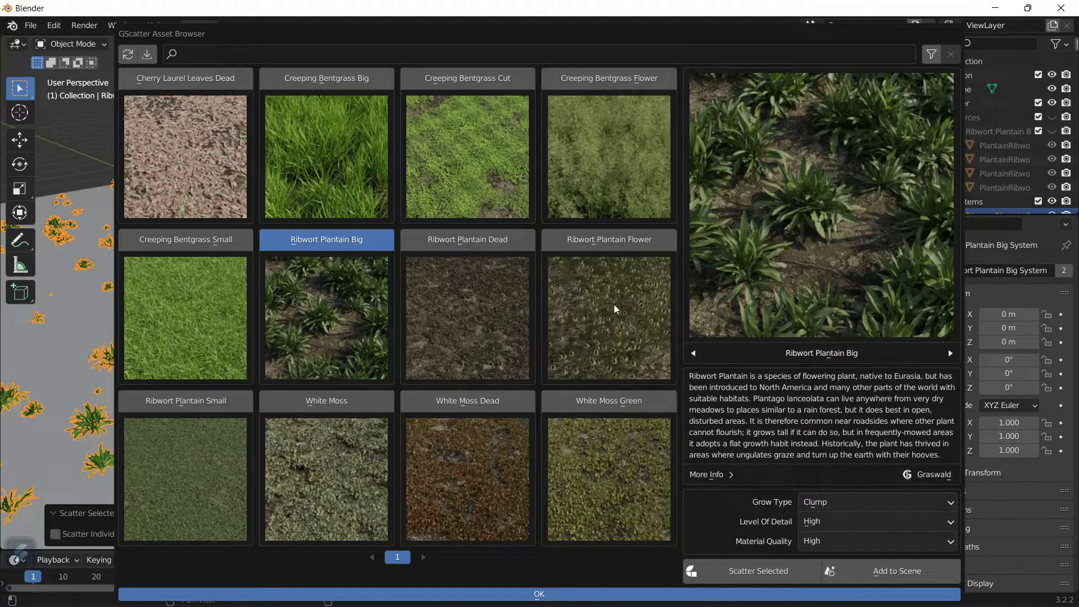
click(641, 249)
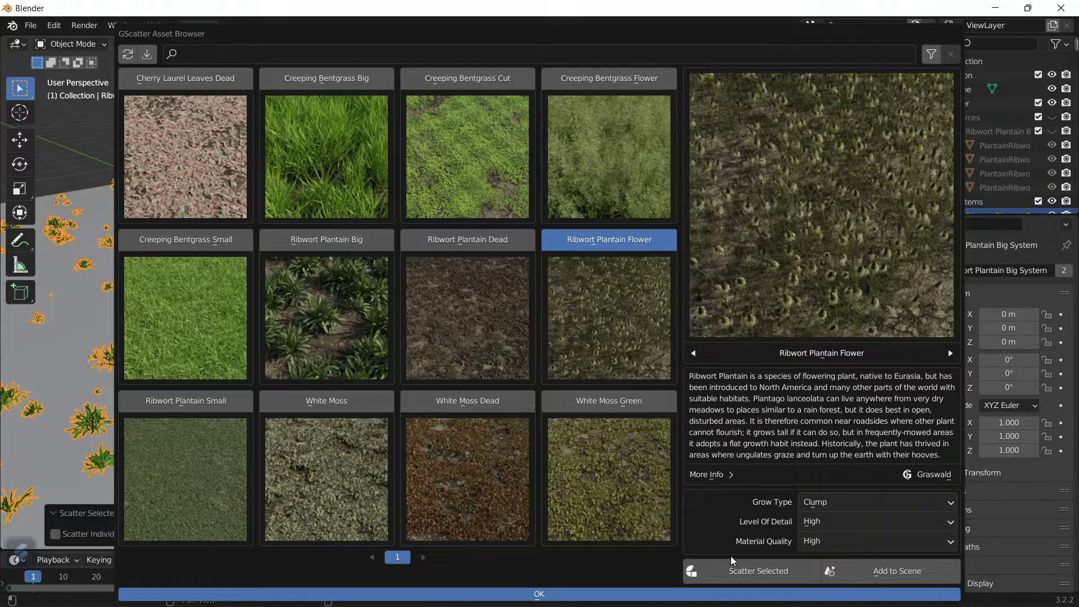
click(711, 595)
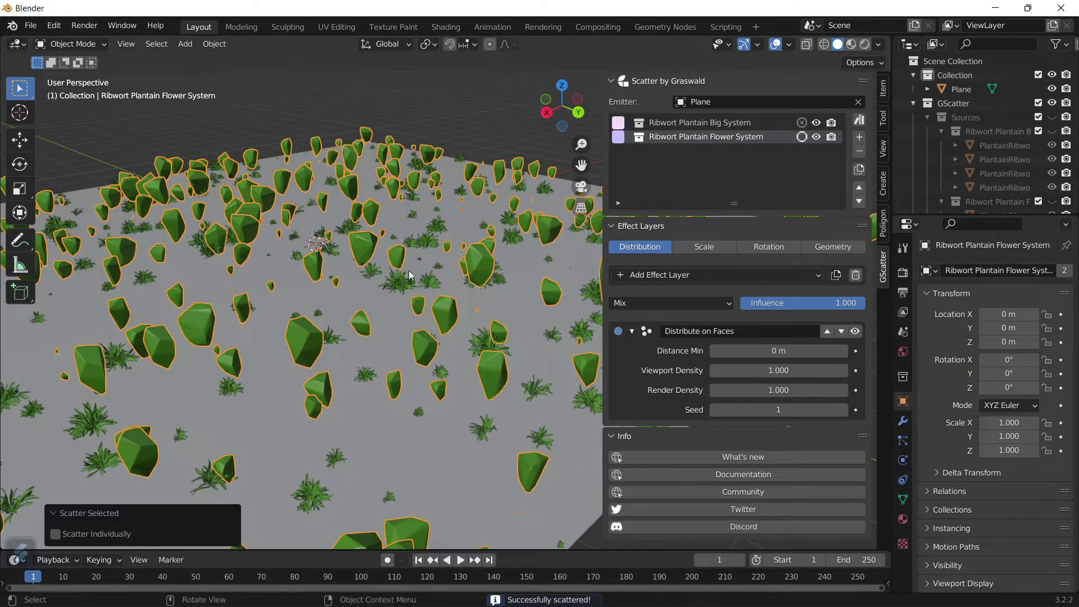
Turn off the proxy for Ribwort Plantain Flower System, inspect the plants, and select the Plane
click(803, 138)
scroll(279, 348, up, 5)
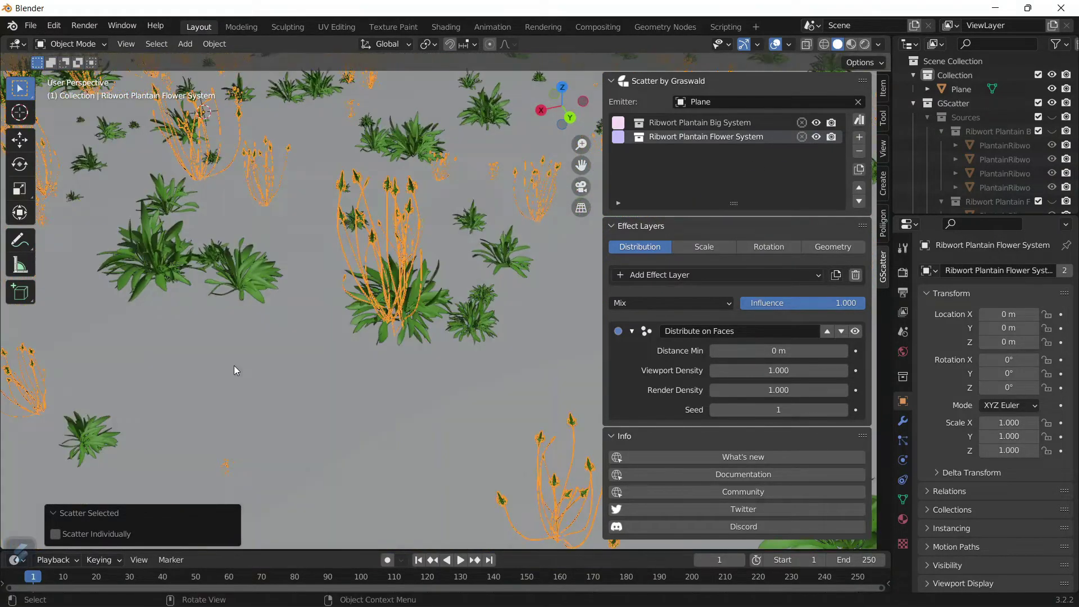
scroll(234, 366, down, 6)
middle_drag(234, 365, 293, 218)
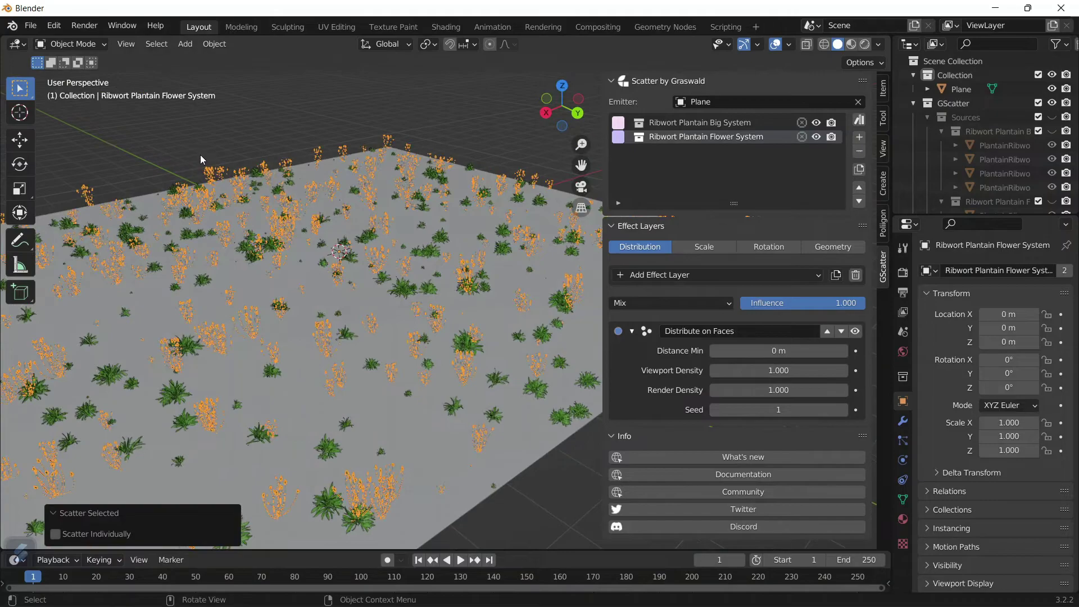
middle_drag(200, 154, 385, 282)
click(400, 239)
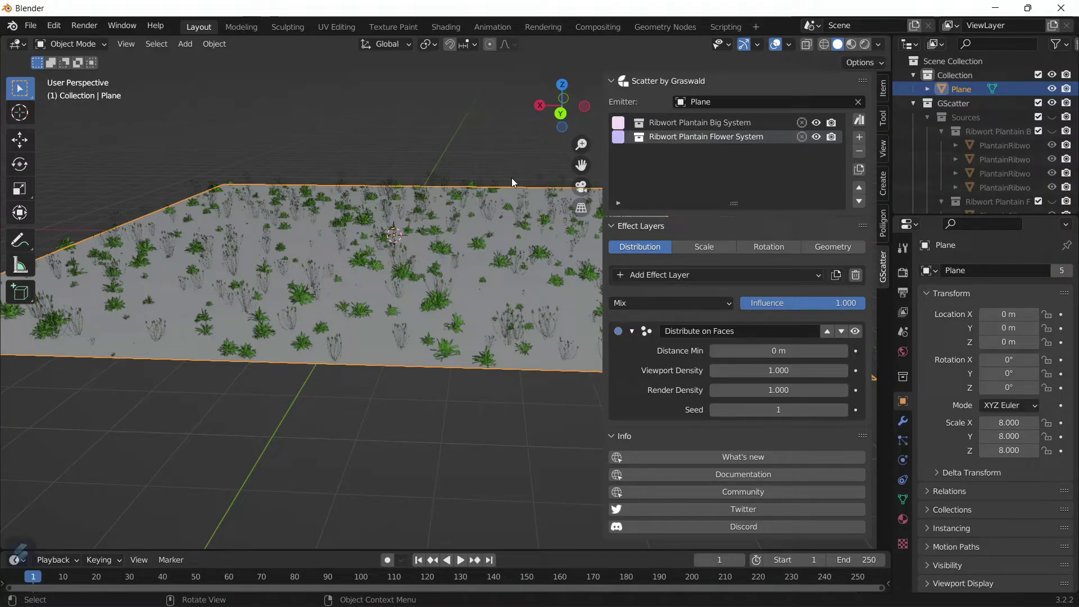
Select a Ribwort Plantain Big plant in the viewport, then reselect the Plane
click(375, 251)
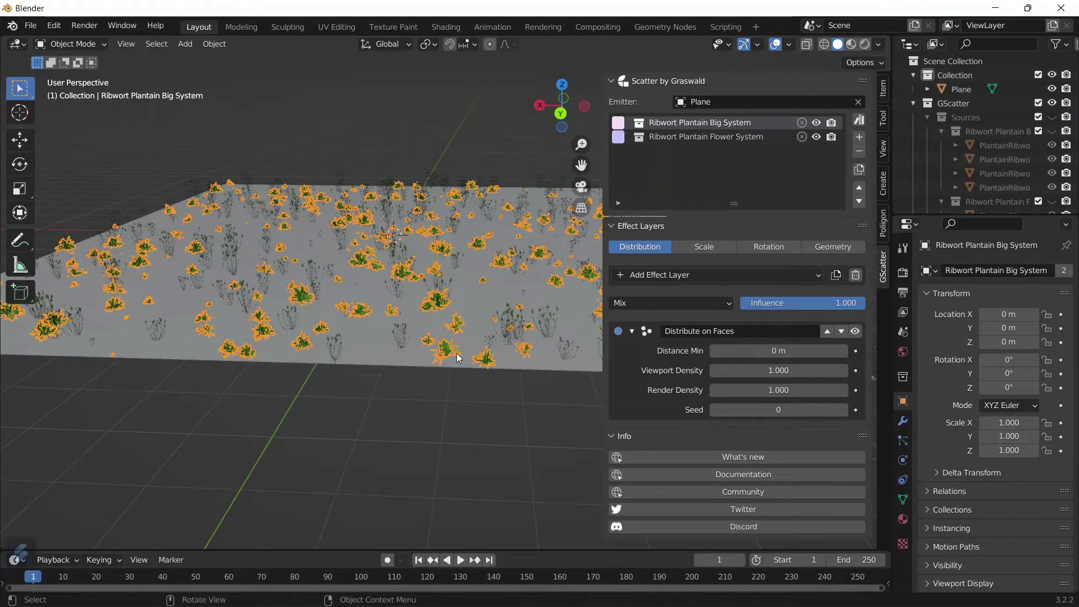
click(495, 300)
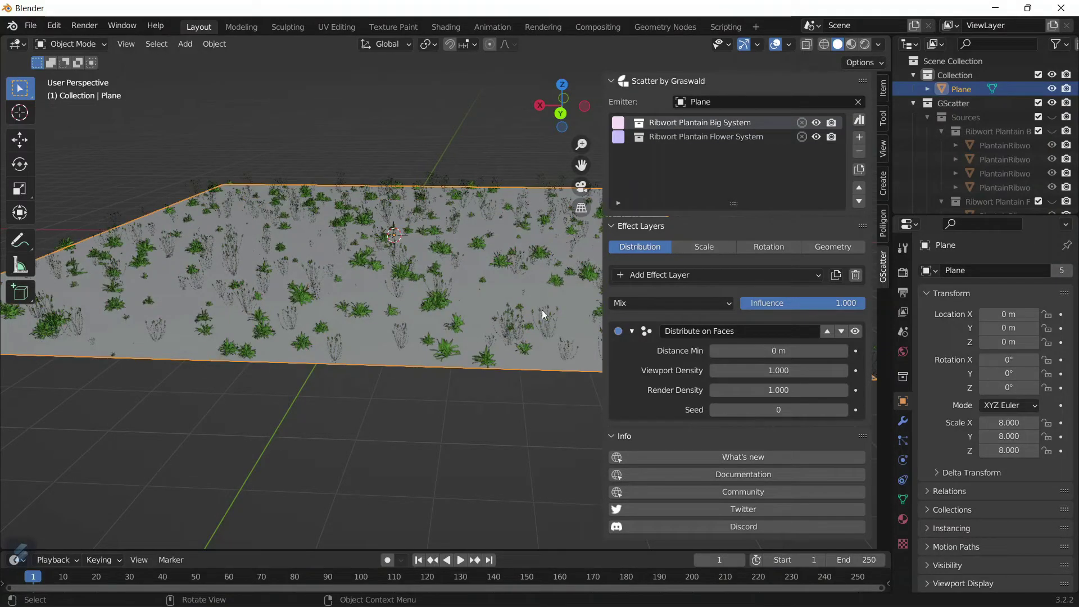